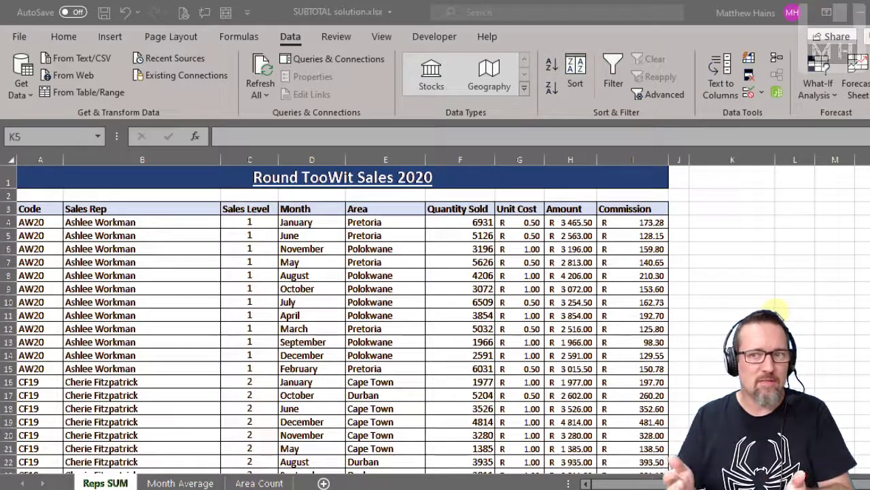
click(312, 315)
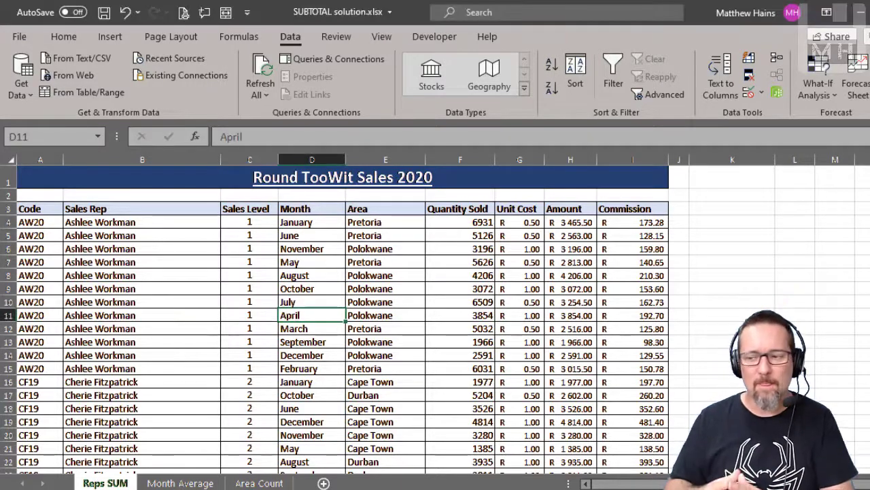
click(723, 319)
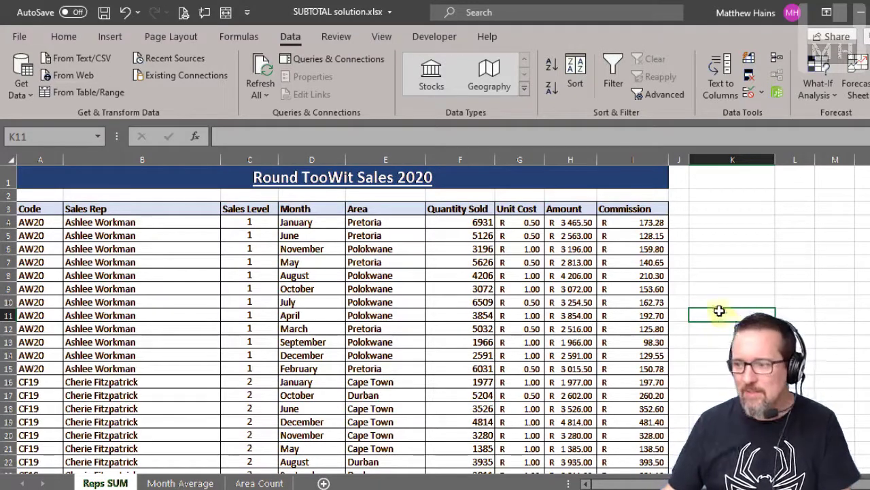
click(728, 273)
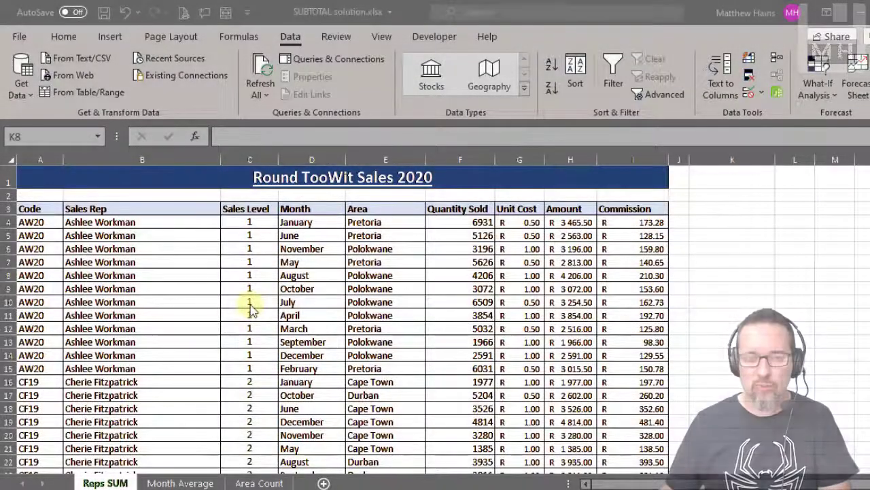
Sort the sales table by the Sales Rep column's cell values from A to Z and check the grouping of the rows.
click(110, 208)
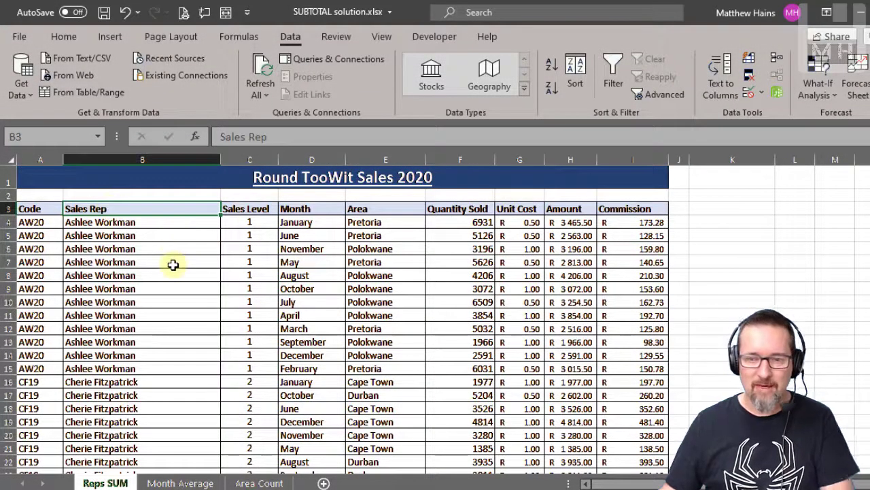
click(47, 207)
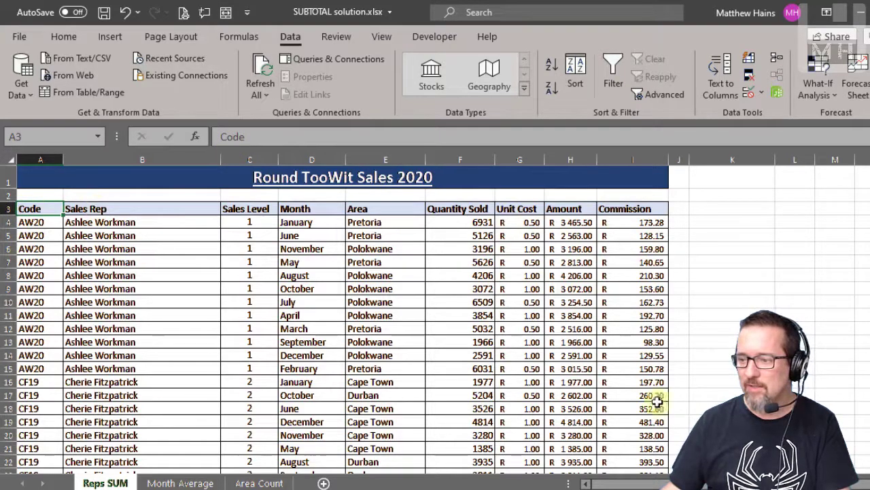
click(575, 68)
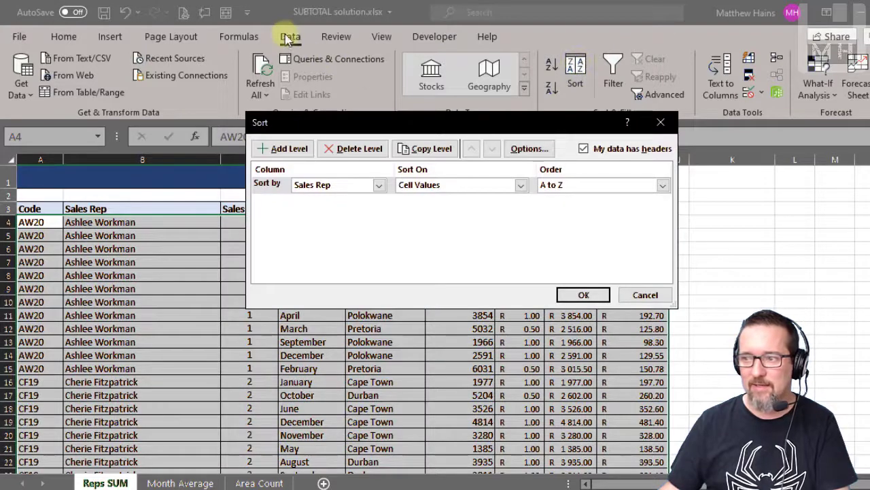
click(378, 186)
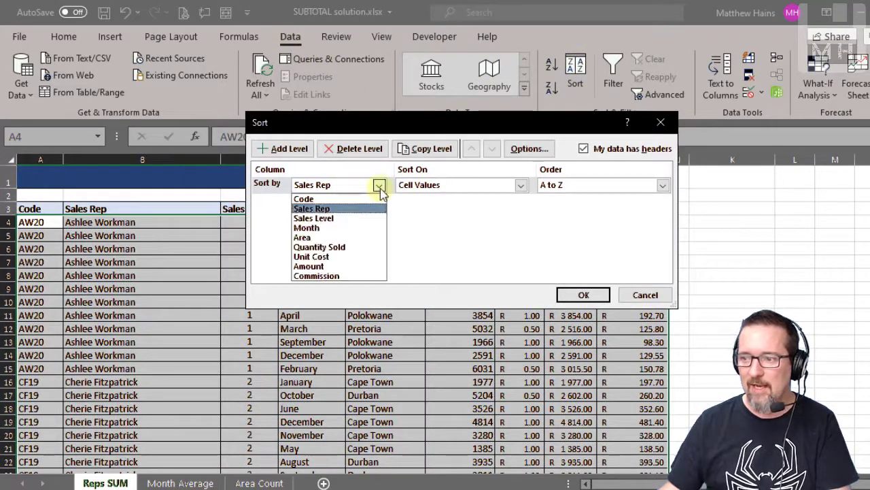
click(334, 208)
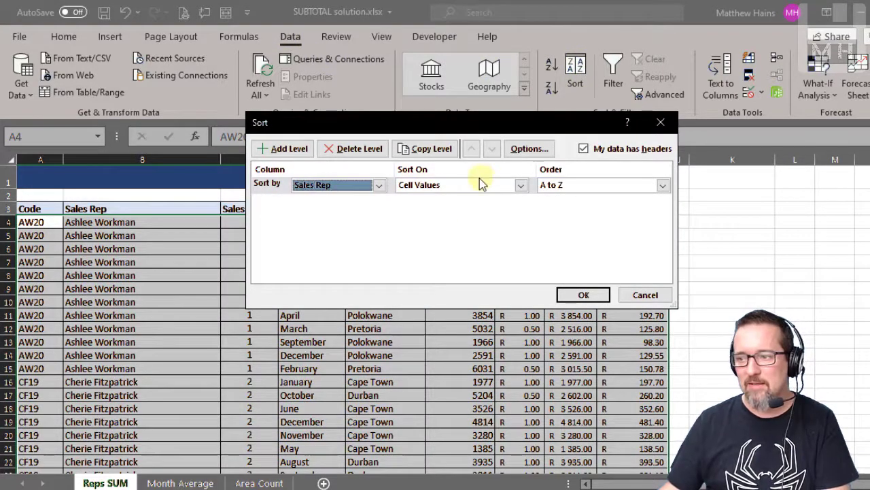
click(585, 294)
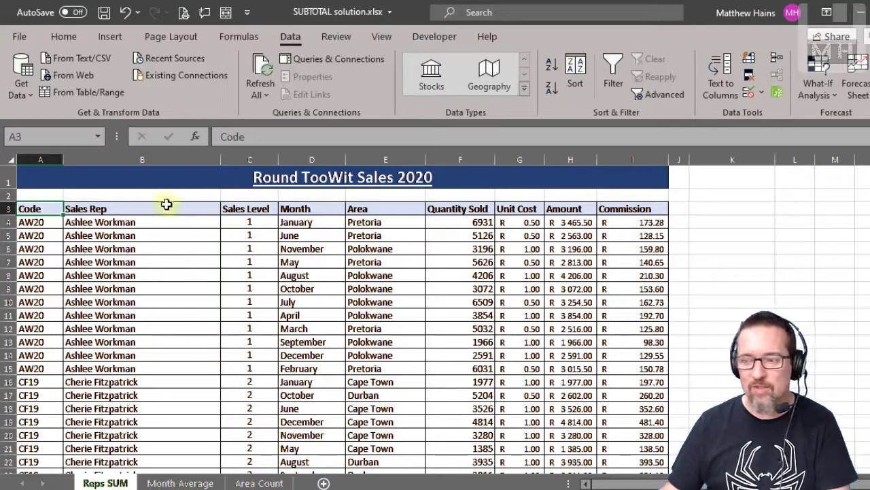
click(168, 157)
scroll(120, 302, down, 2)
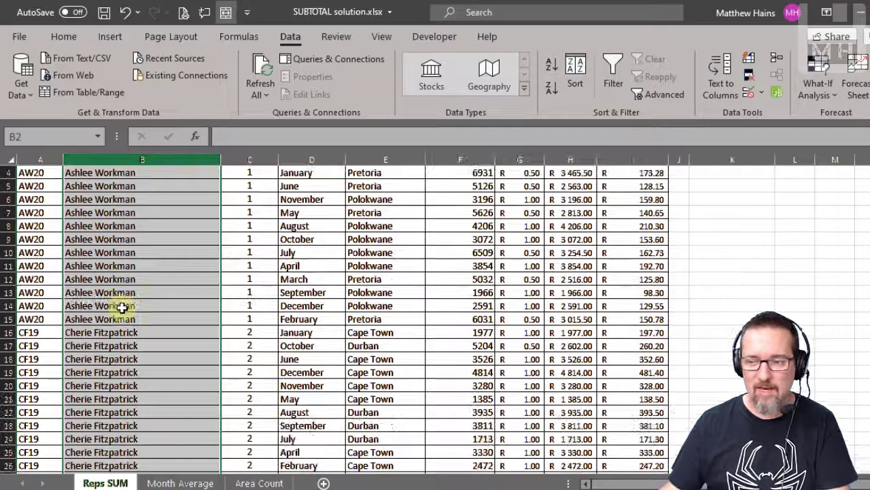
click(121, 305)
scroll(109, 204, down, 5)
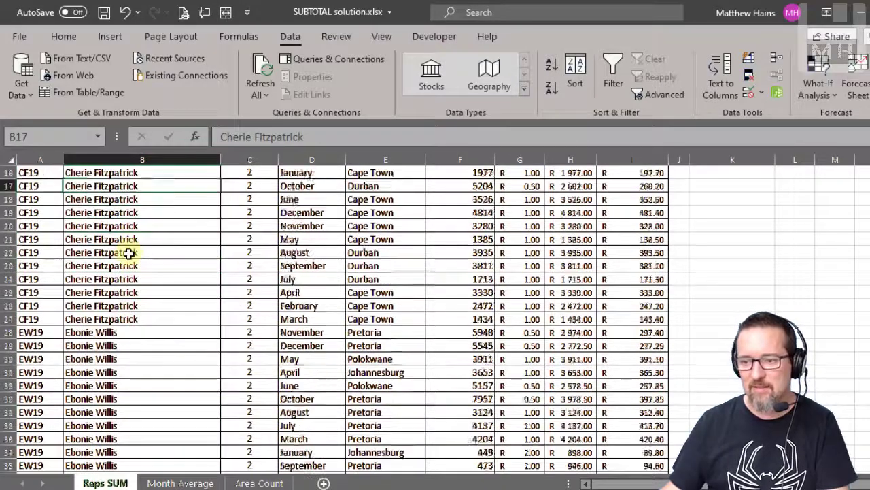
scroll(119, 294, up, 7)
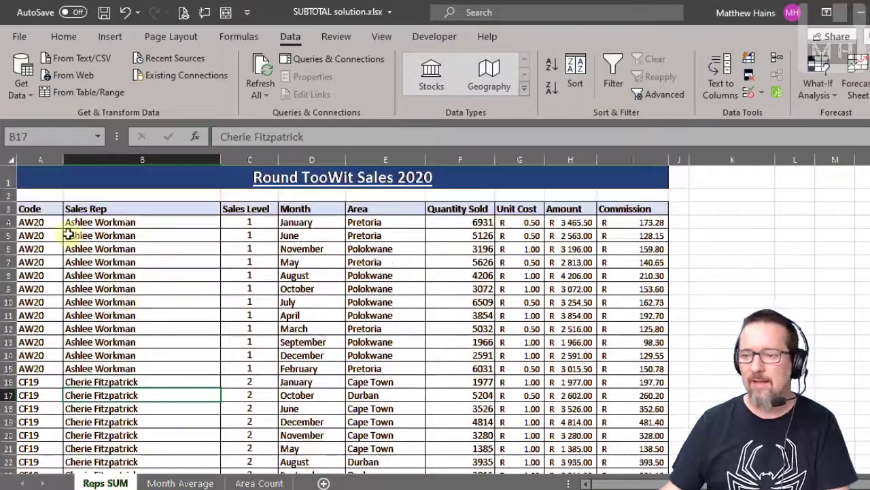
Start a Subtotal on the sales table and set it to group at each change in Sales Rep.
click(46, 213)
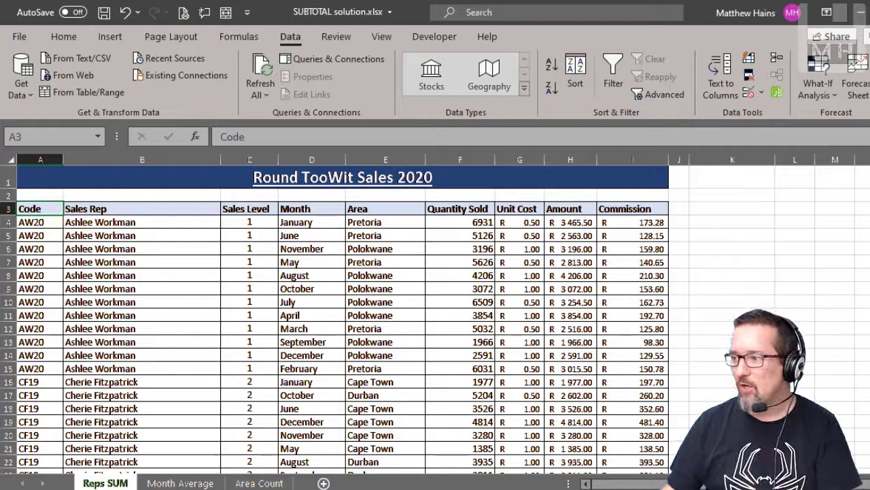
click(865, 75)
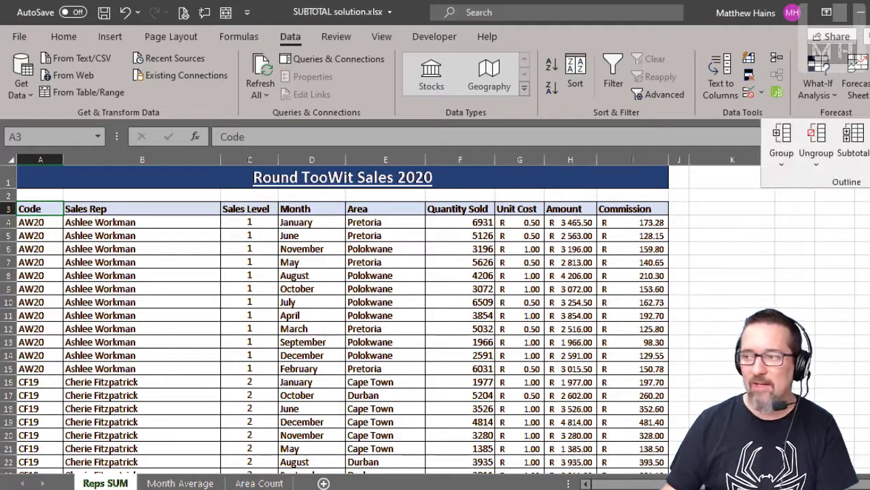
click(852, 158)
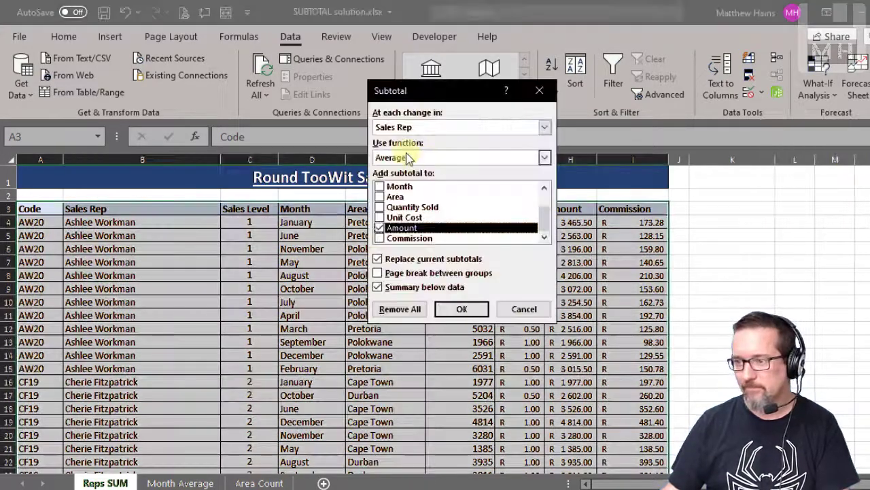
click(413, 123)
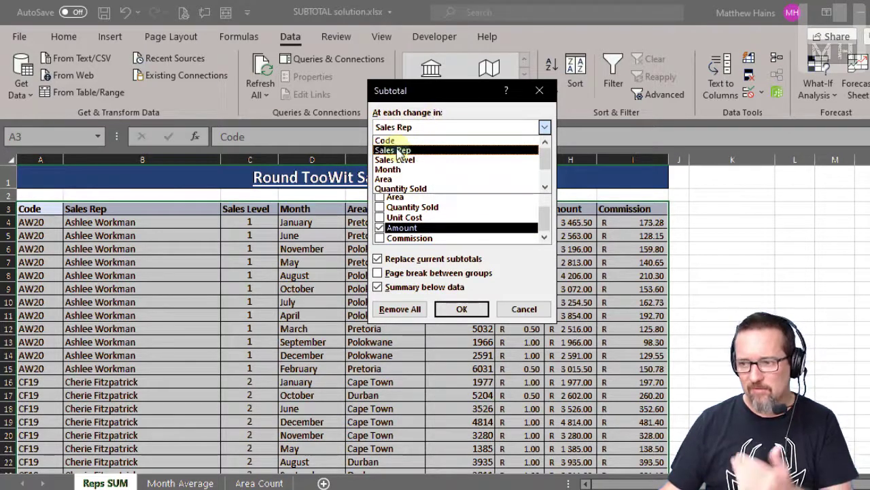
click(391, 141)
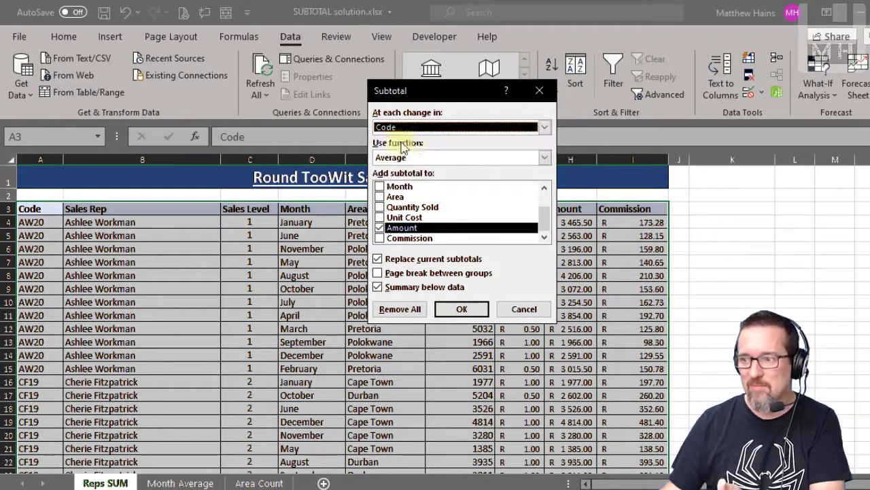
click(545, 126)
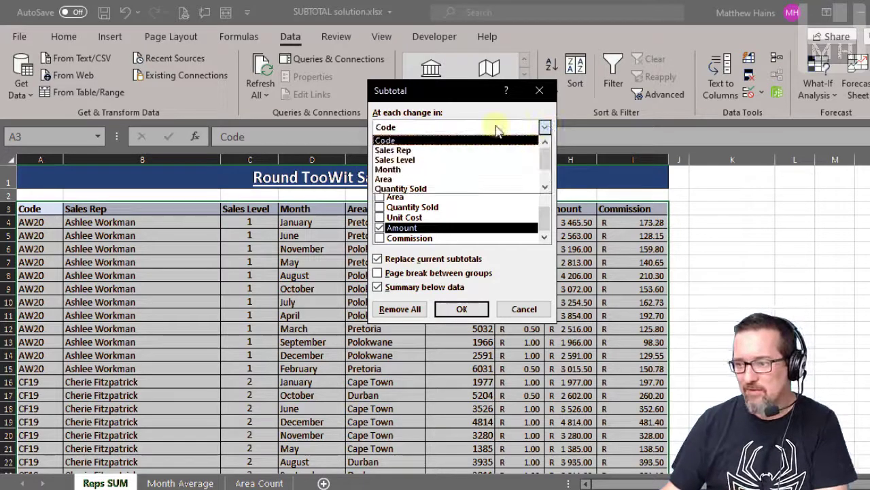
click(433, 150)
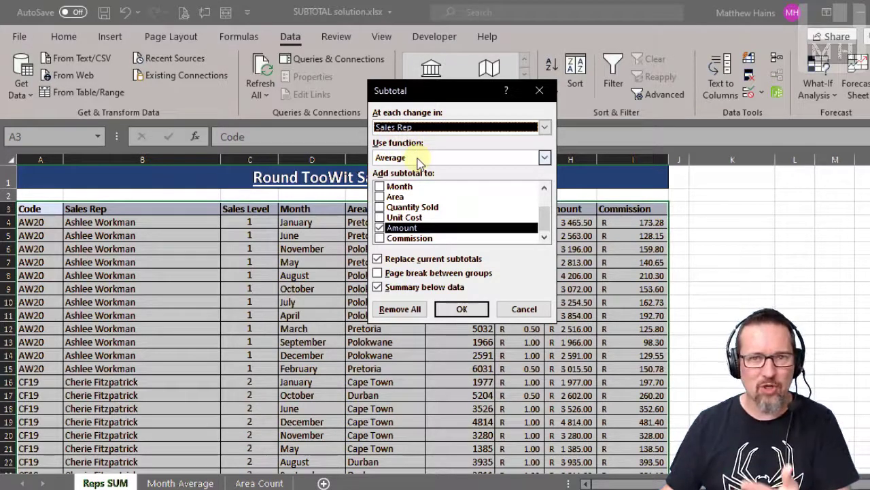
Set the subtotal function to Sum, keep only Amount as the subtotalled column, and apply the subtotals with the summary below the data.
click(419, 158)
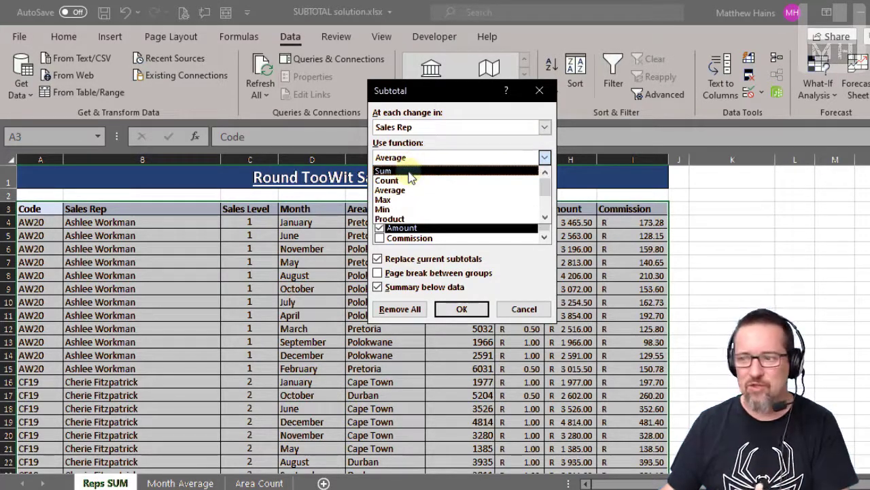
click(410, 172)
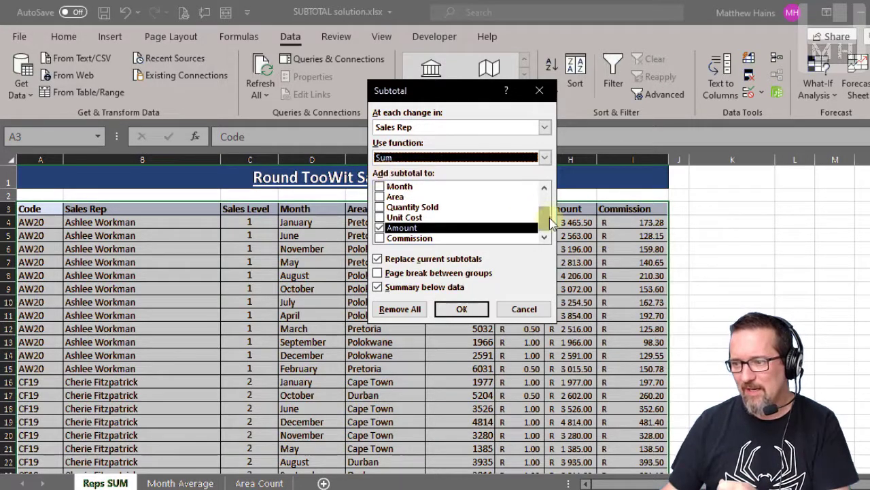
scroll(546, 212, up, 1)
scroll(546, 212, down, 1)
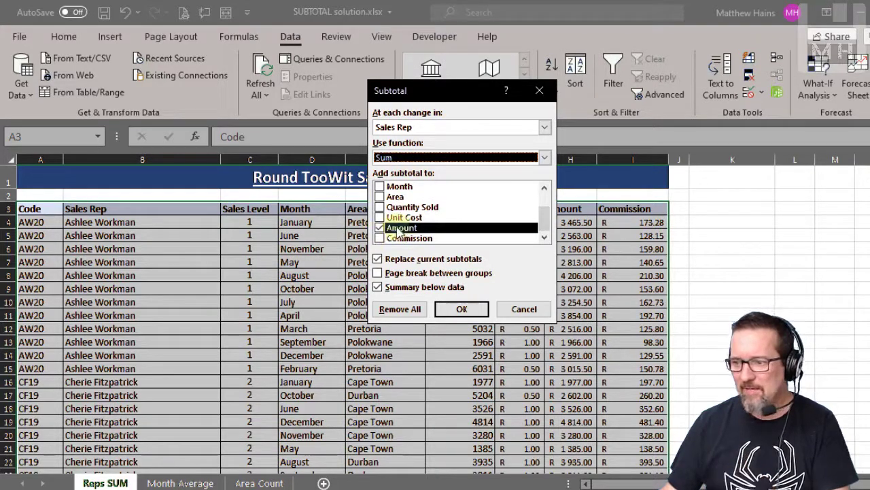
drag(475, 92, 417, 85)
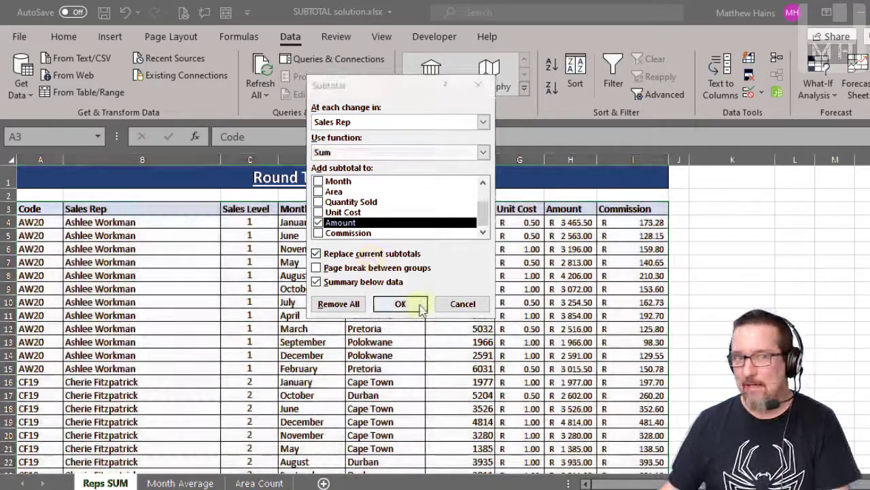
click(419, 306)
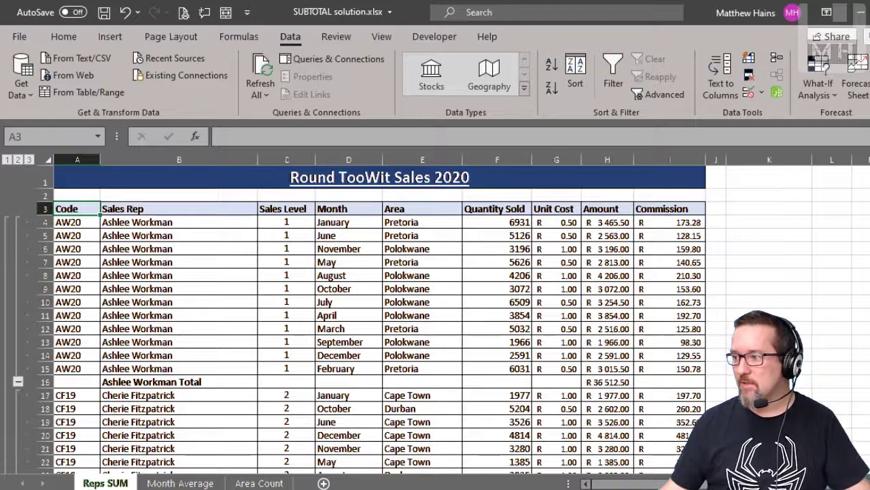
Collapse the ribbon and inspect the SUBTOTAL formula in the Amount column of the first sales rep's total row.
key(ctrl+F1)
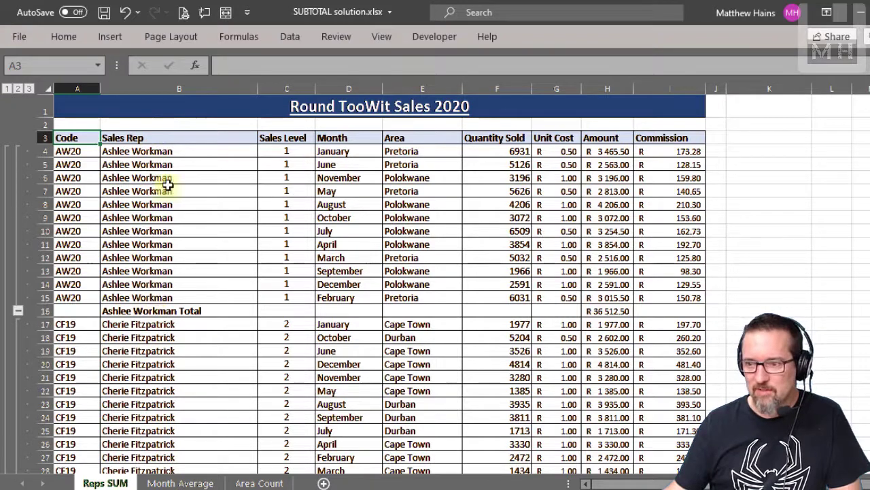
click(163, 311)
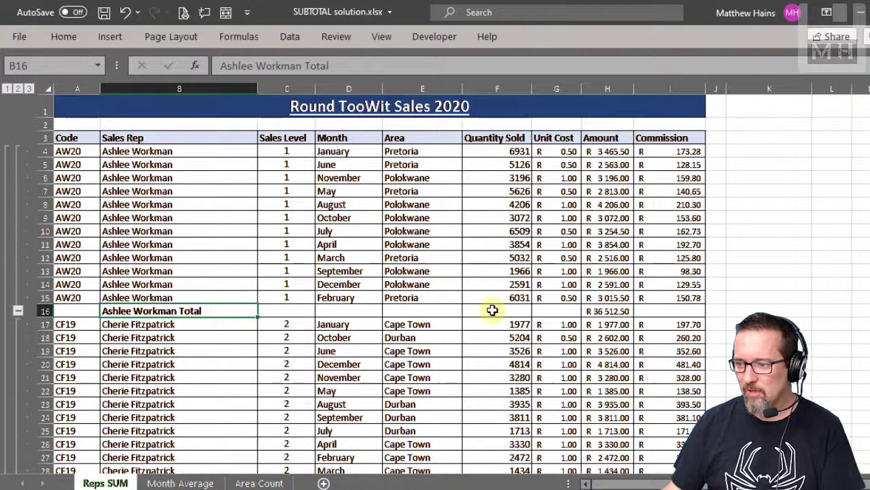
click(614, 312)
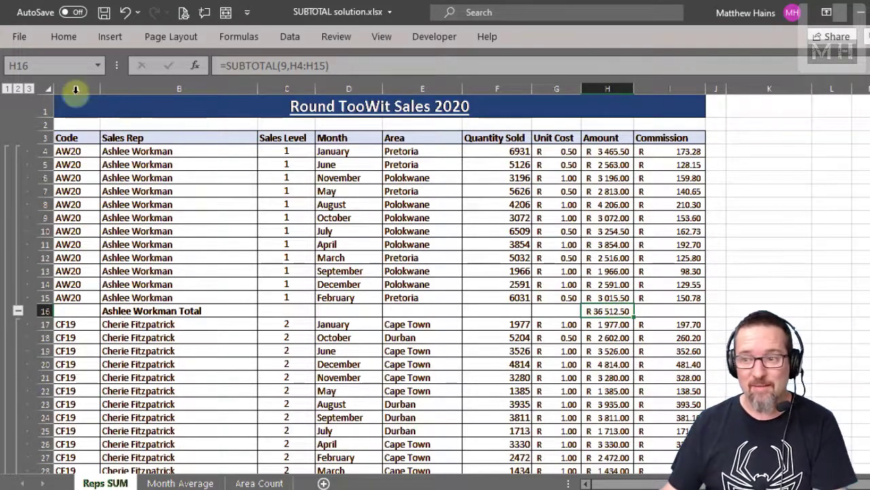
Collapse the outline to level 1 and widen the Amount column enough to display the grand total.
click(7, 91)
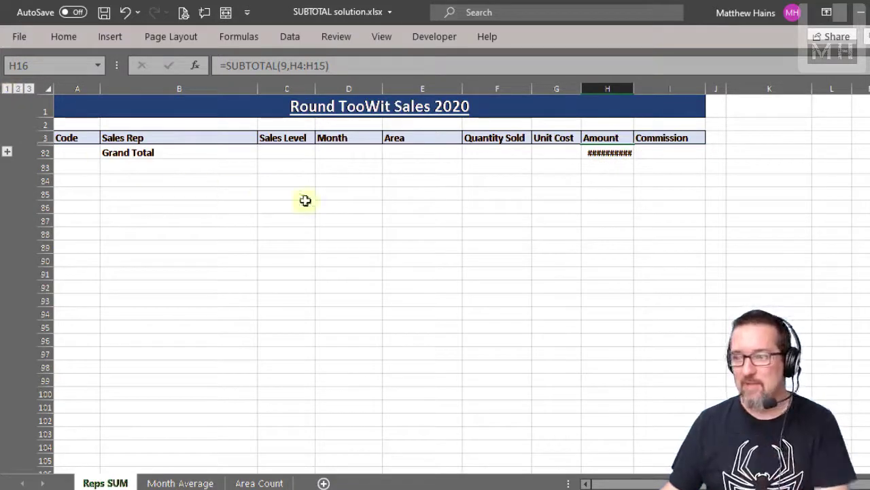
drag(637, 87, 641, 86)
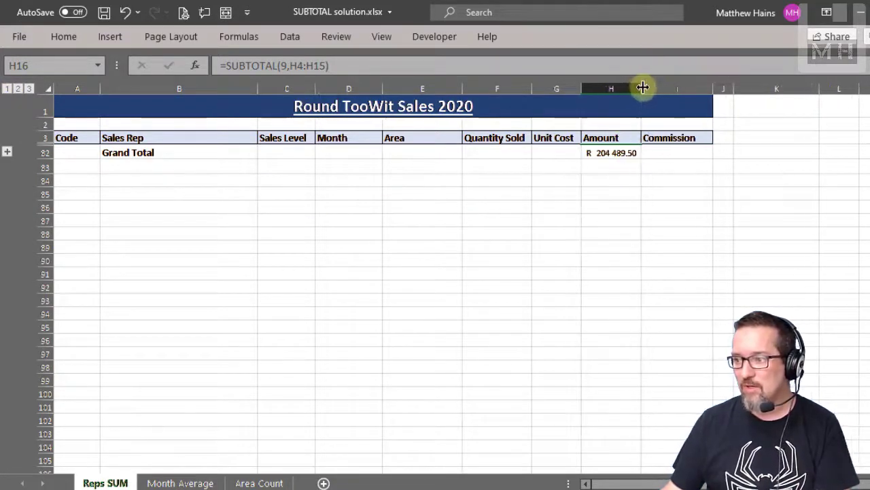
Show the level 2 rep totals, expand the outline to level 3, and review each sales rep's total row.
click(18, 89)
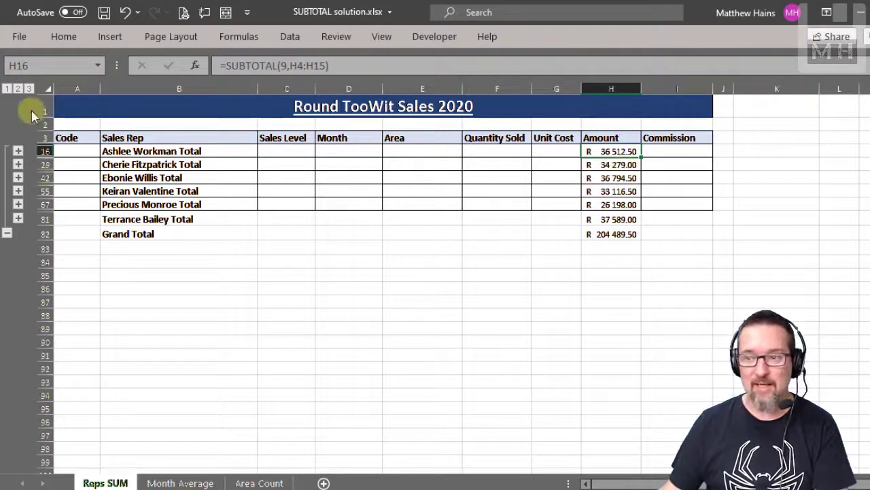
click(29, 89)
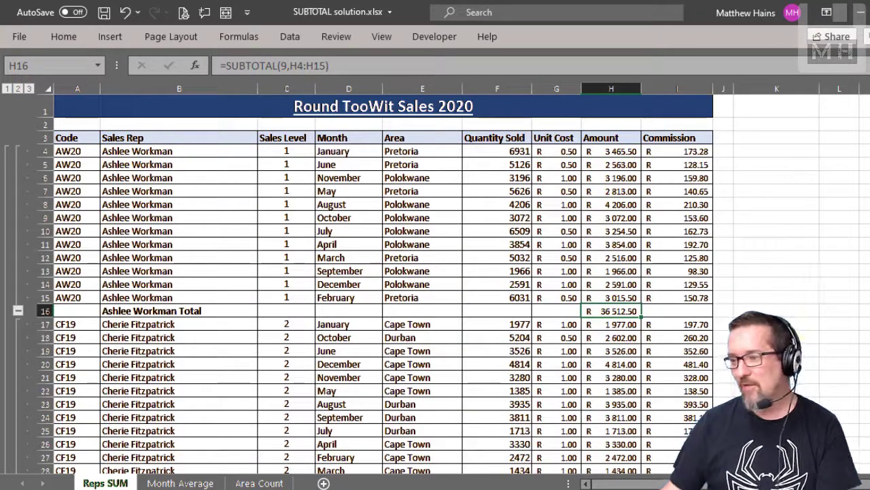
scroll(435, 279, down, 5)
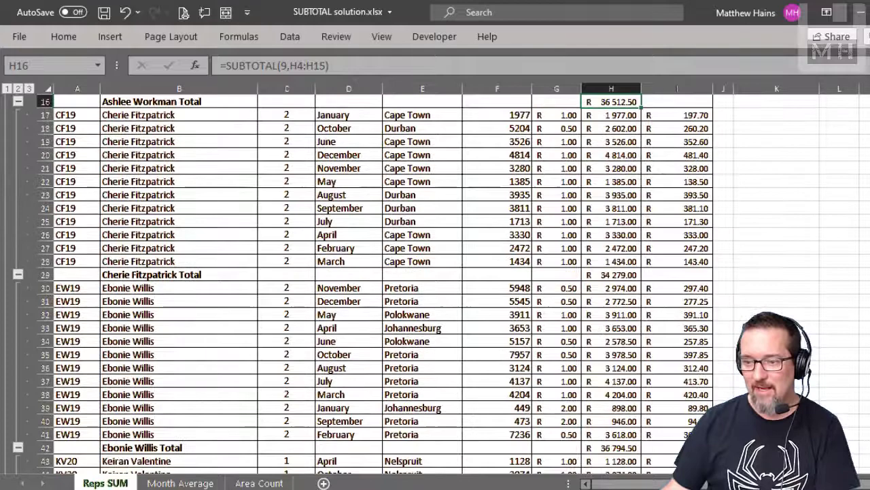
scroll(135, 346, down, 8)
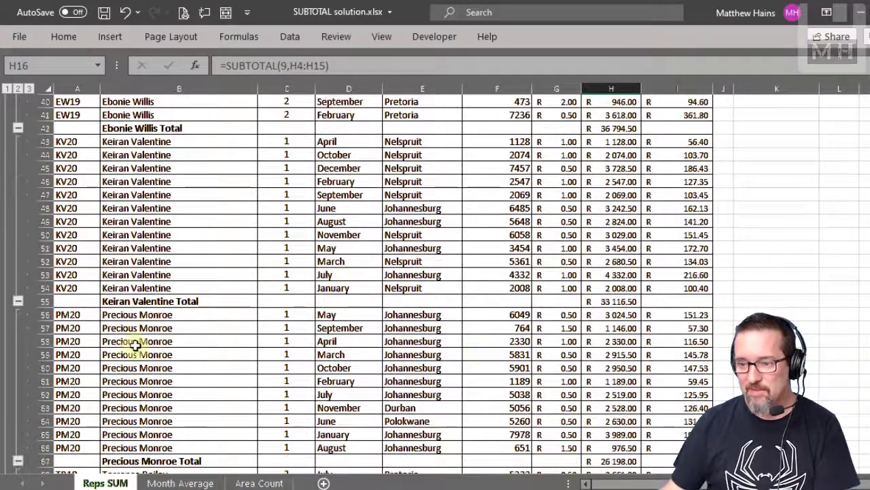
click(114, 303)
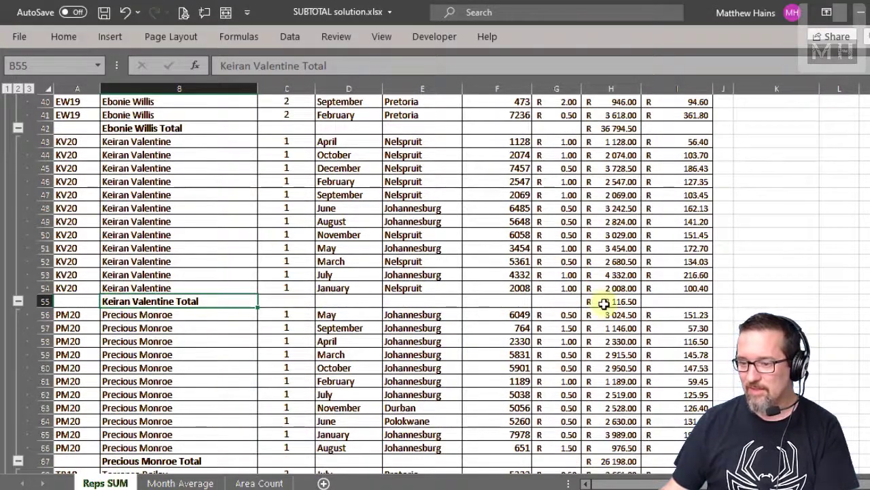
scroll(605, 303, up, 13)
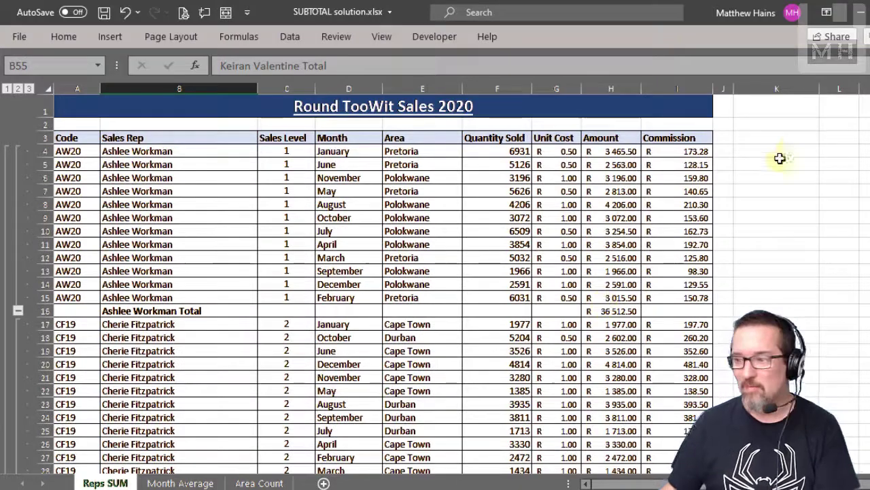
Sort the sales data on the Month Average sheet by Month, on cell values, from A to Z.
click(776, 162)
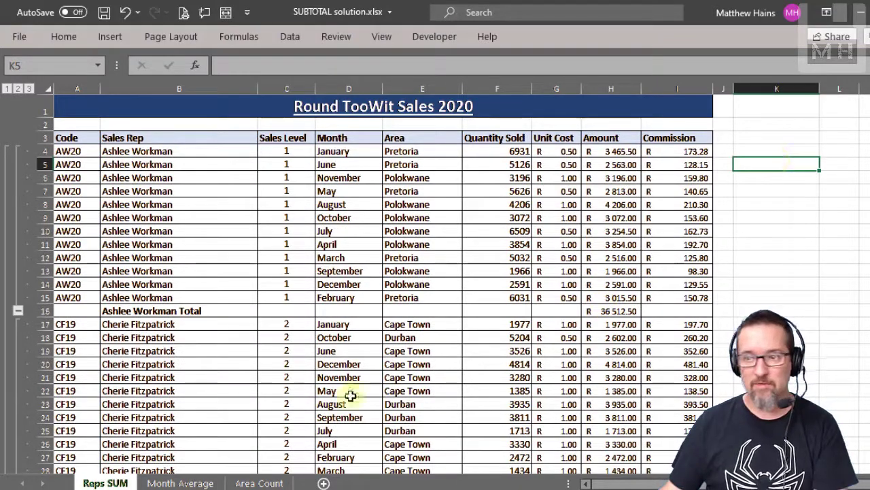
click(200, 483)
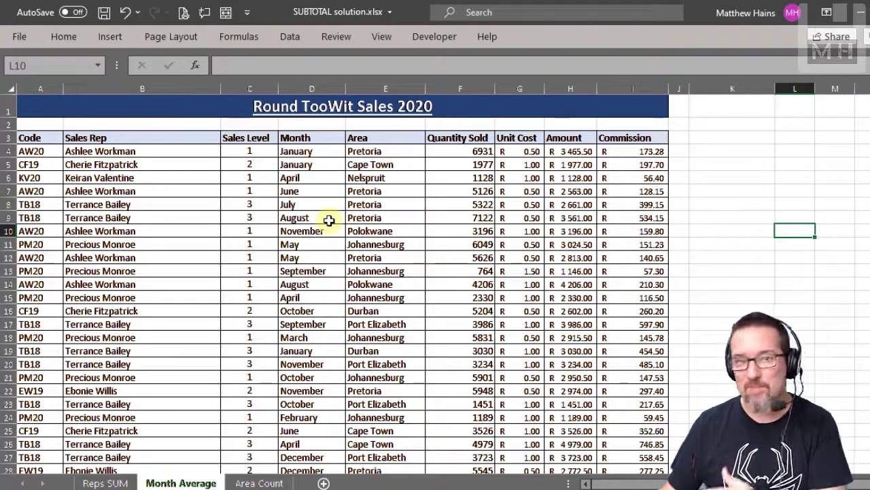
click(27, 137)
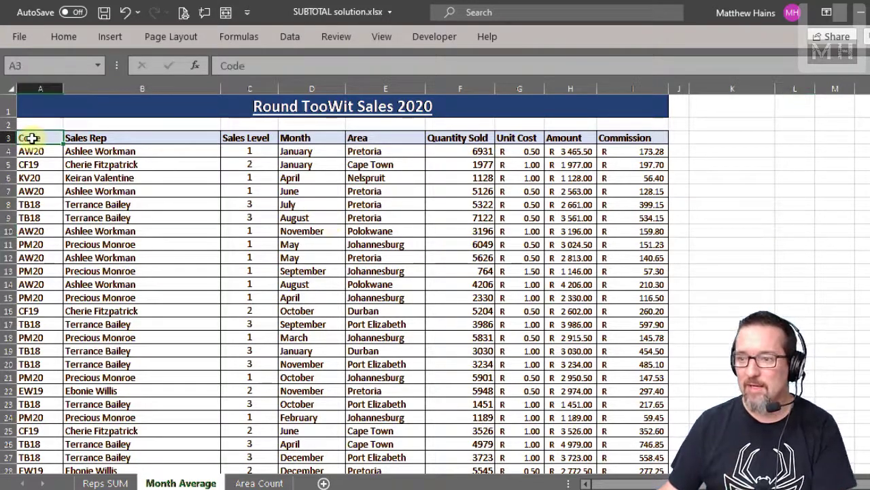
click(290, 37)
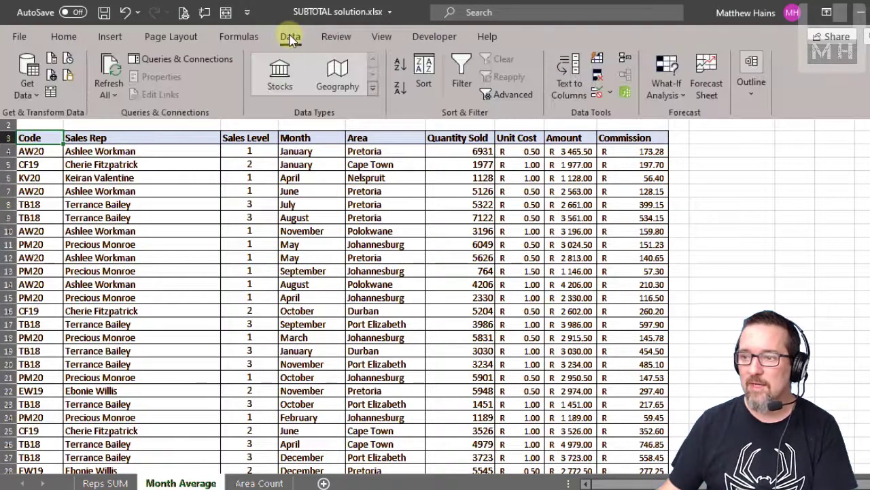
click(423, 74)
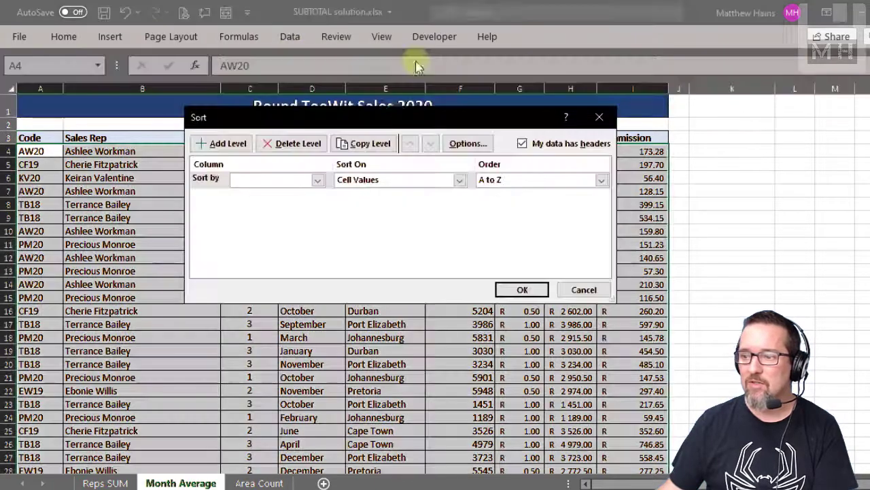
click(279, 180)
click(262, 222)
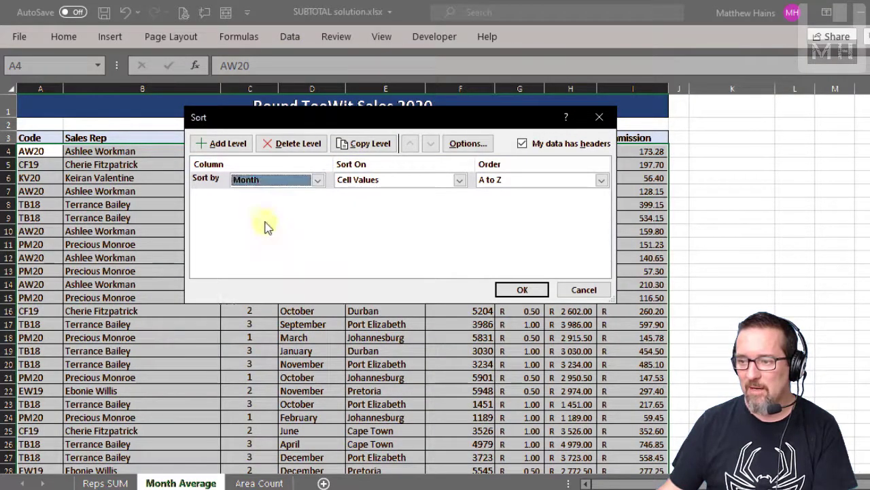
click(522, 289)
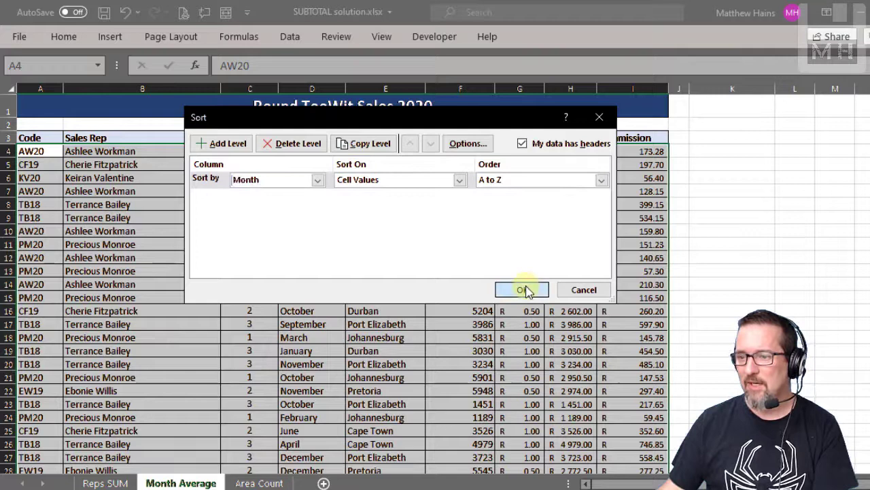
click(311, 151)
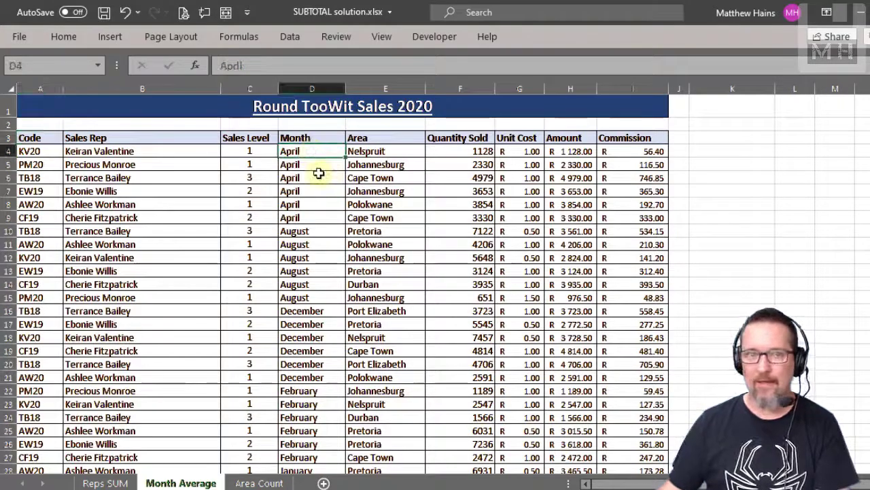
Start a Subtotal on the sorted Month Average data and group it at each change in Month.
click(49, 139)
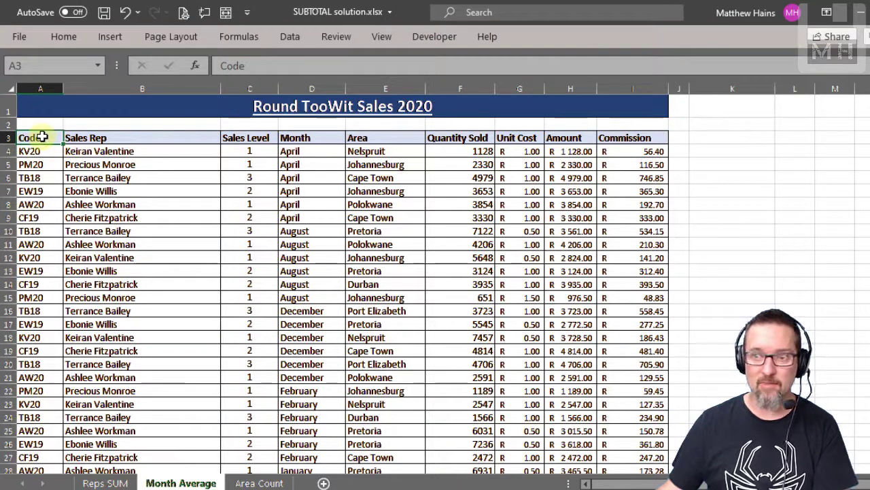
click(290, 36)
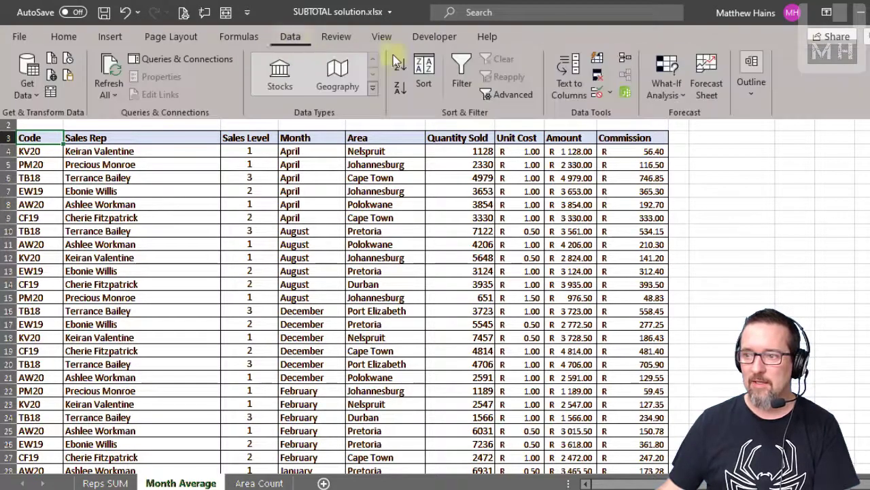
click(751, 103)
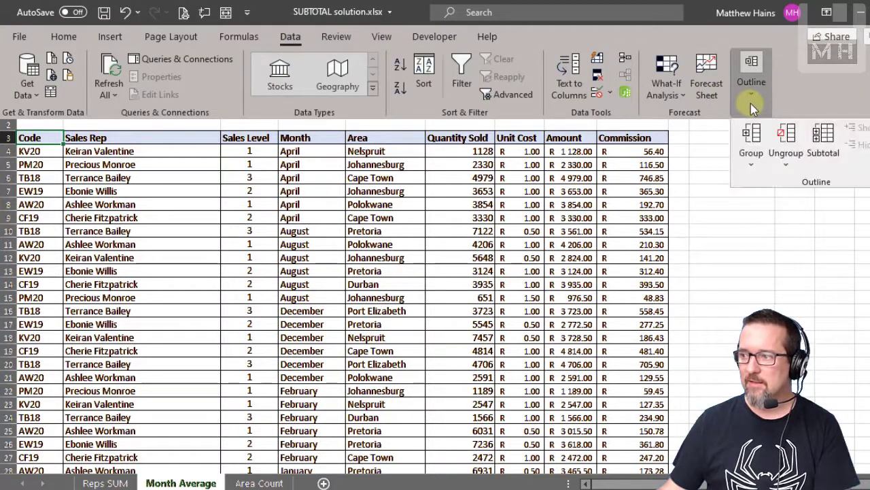
click(824, 143)
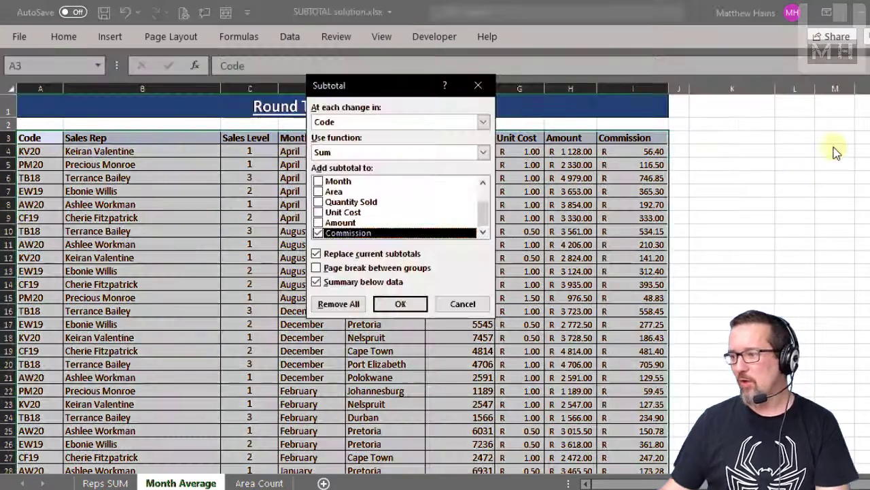
click(337, 123)
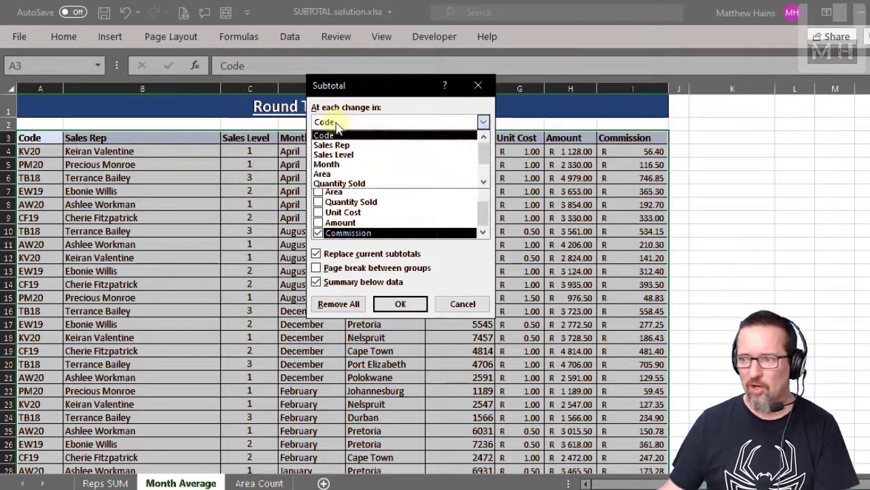
click(340, 165)
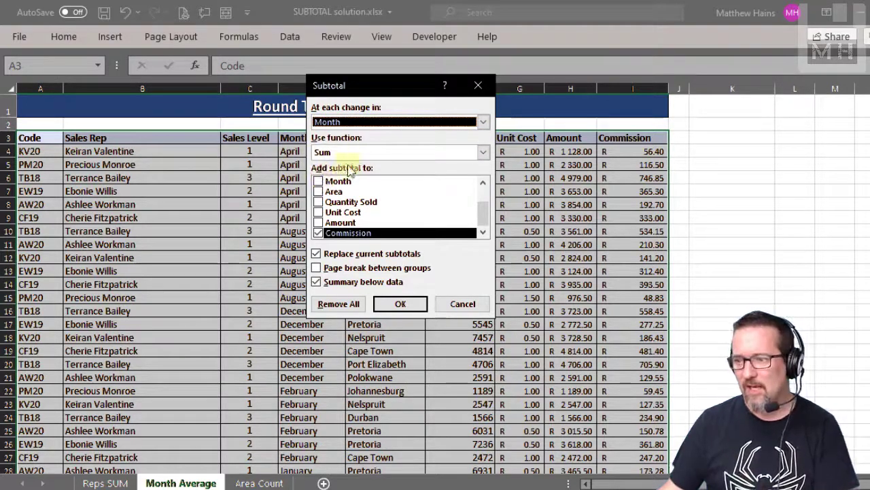
Set the subtotal function to Average, subtotal only Amount instead of Commission, and apply the subtotals.
click(343, 153)
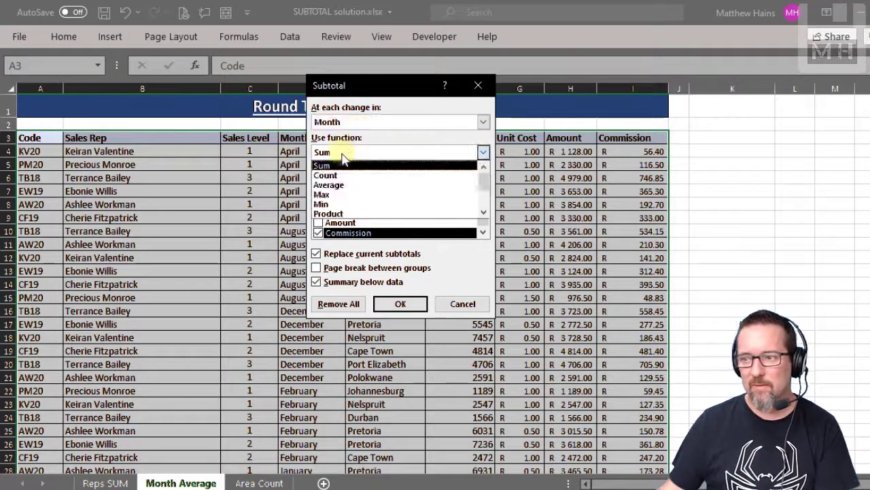
click(340, 189)
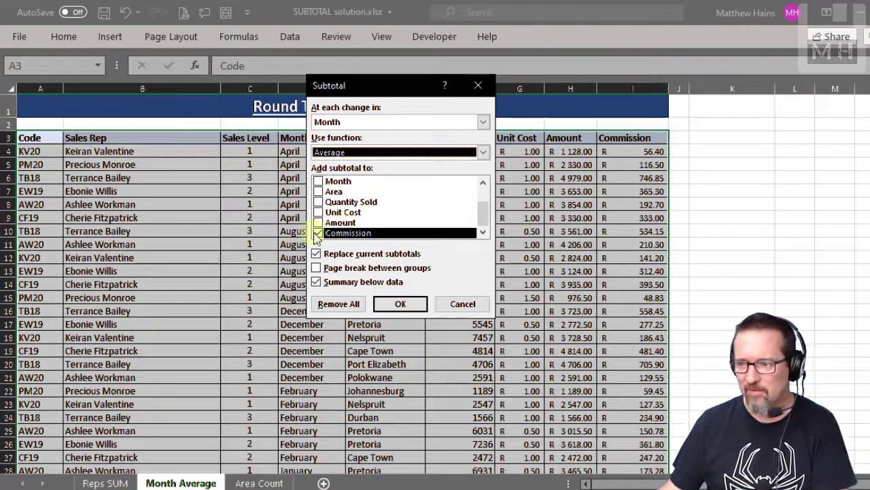
click(318, 234)
click(334, 223)
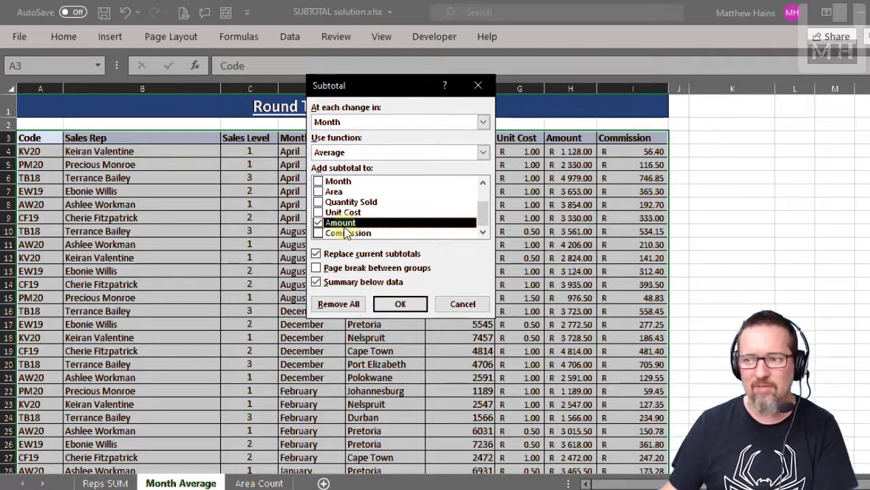
click(400, 304)
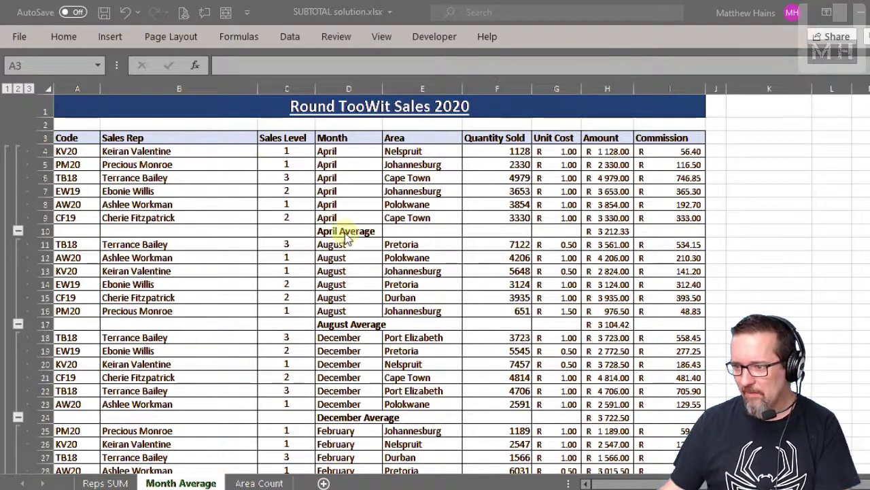
Inspect the April and August average rows and their SUBTOTAL formulas in the Amount column.
click(607, 231)
click(349, 325)
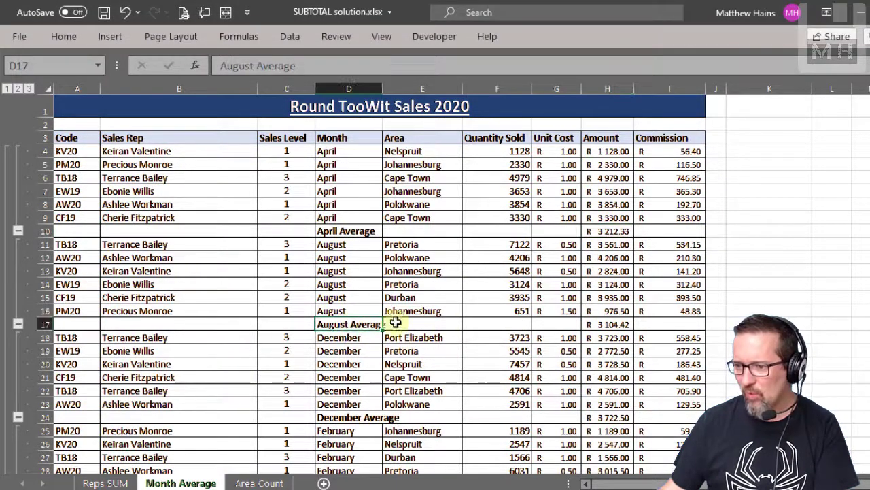
click(606, 324)
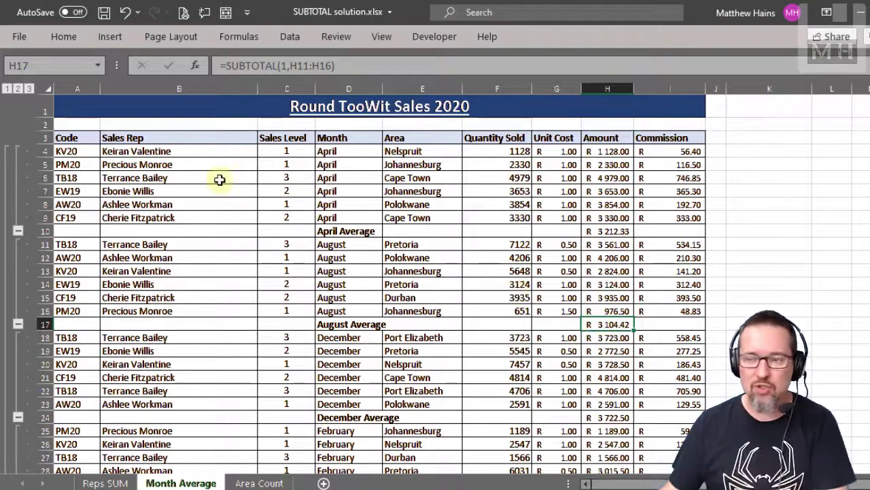
Collapse the outline to level 2 and widen the Month column to fit the average labels.
click(18, 89)
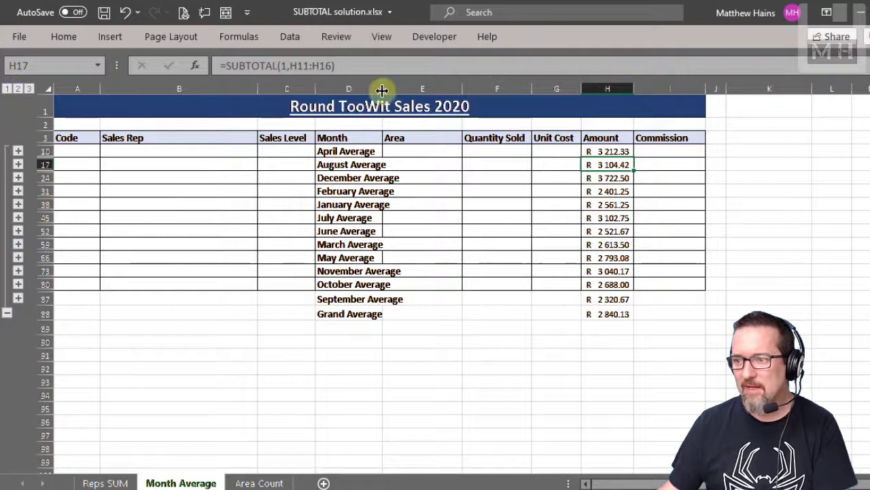
drag(384, 88, 413, 88)
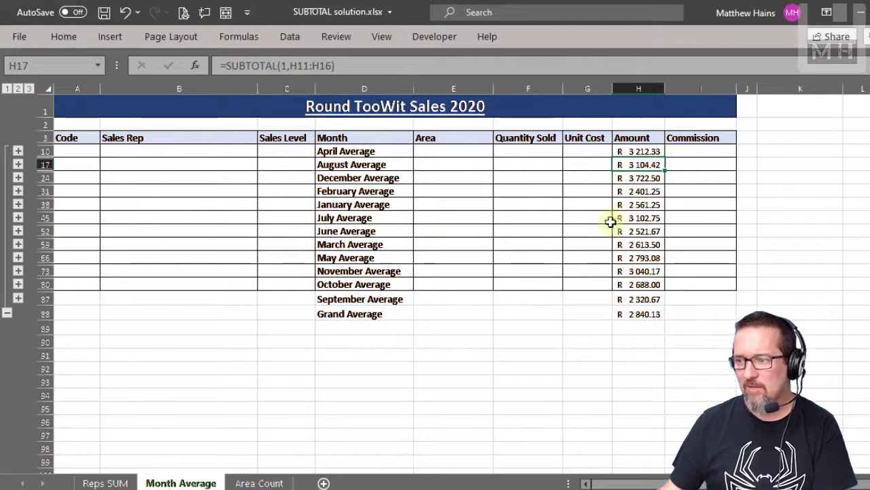
Review the Amount averages from April to September and the formula behind the grand average.
click(626, 151)
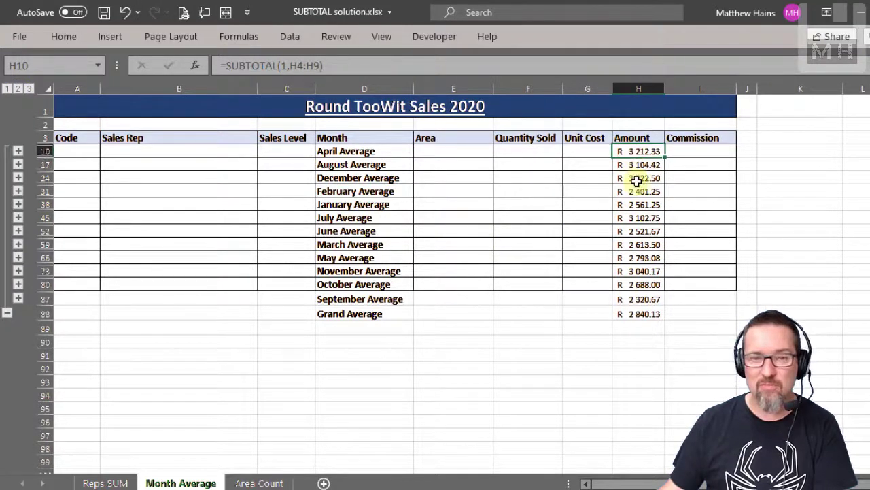
click(644, 298)
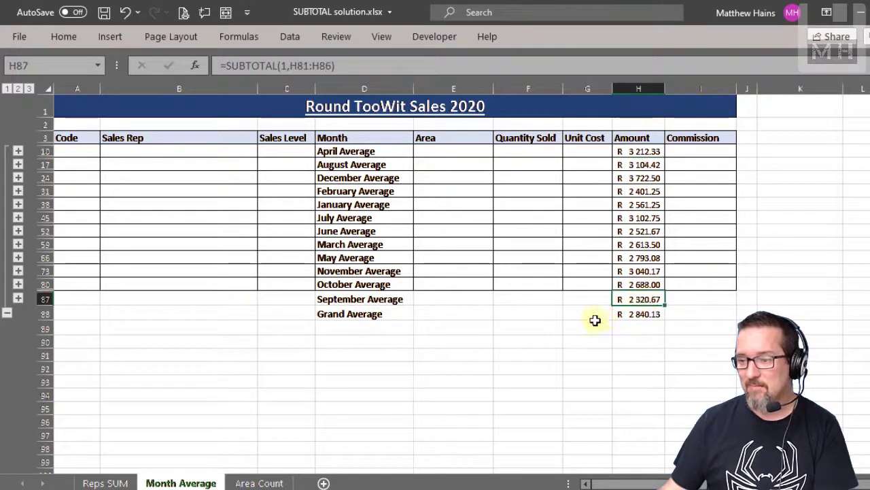
click(638, 314)
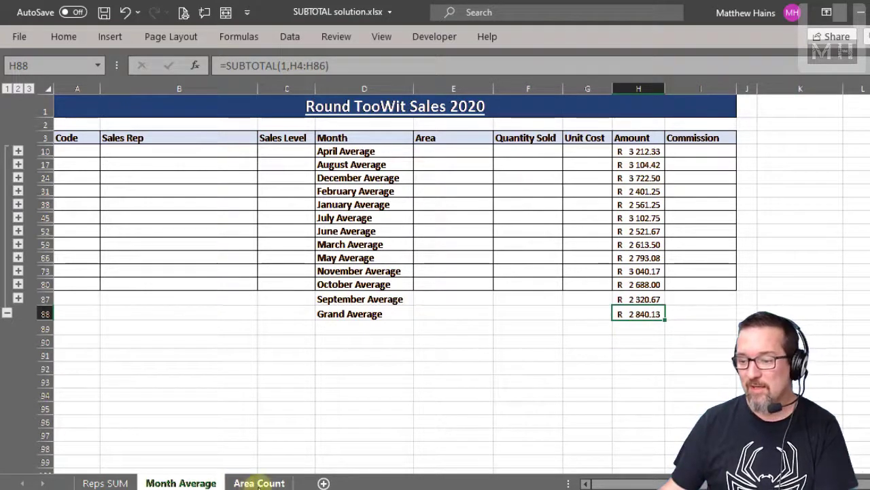
Sort the sales data on the Area Count sheet by Area, A to Z, and check the grouping of the areas.
click(258, 483)
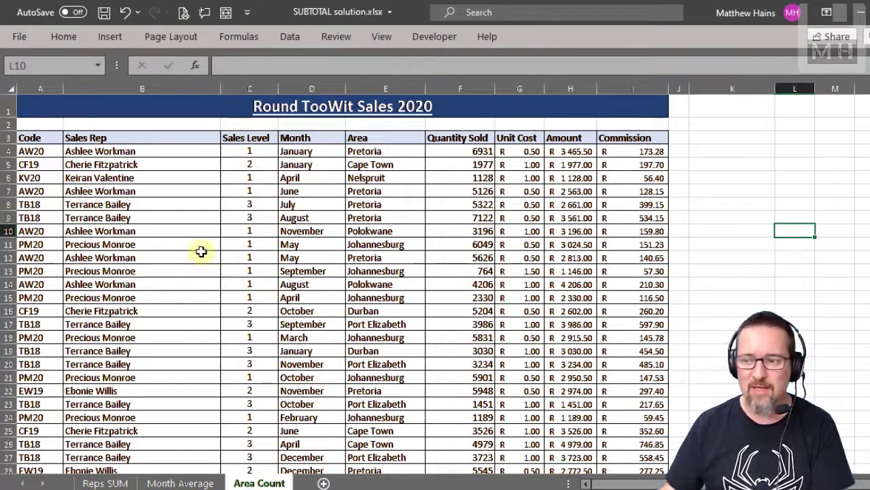
click(385, 137)
click(41, 139)
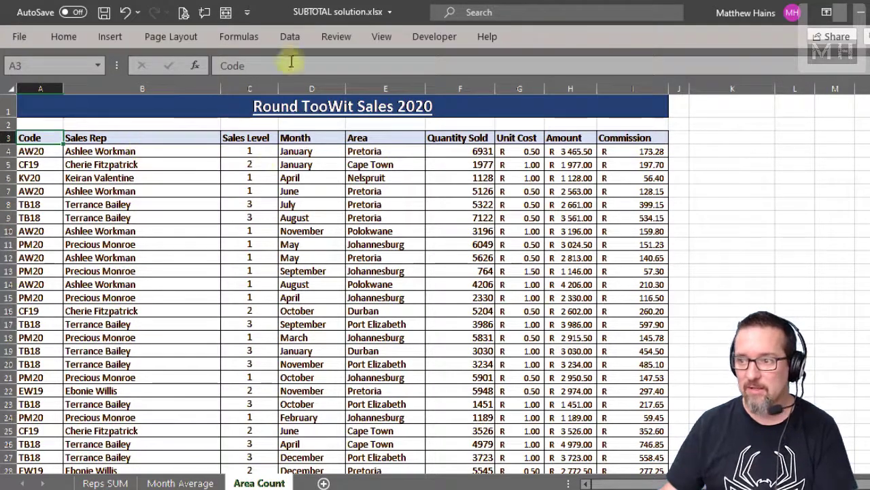
click(296, 37)
click(421, 68)
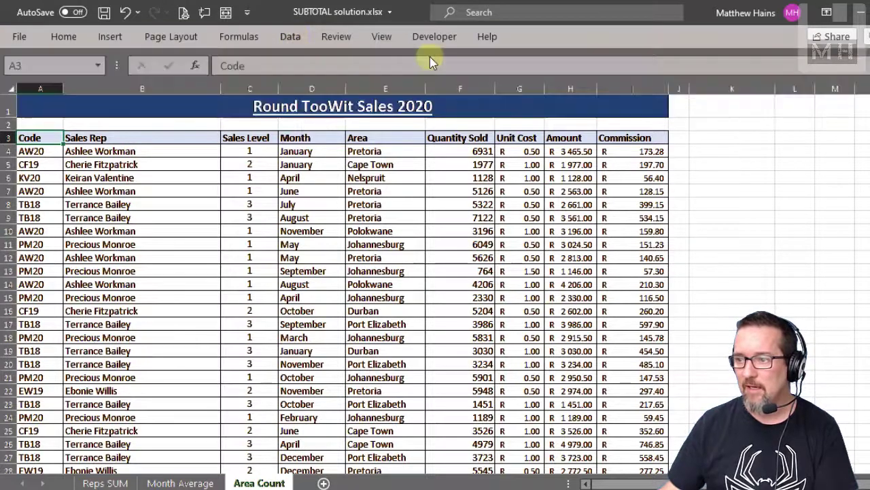
click(317, 179)
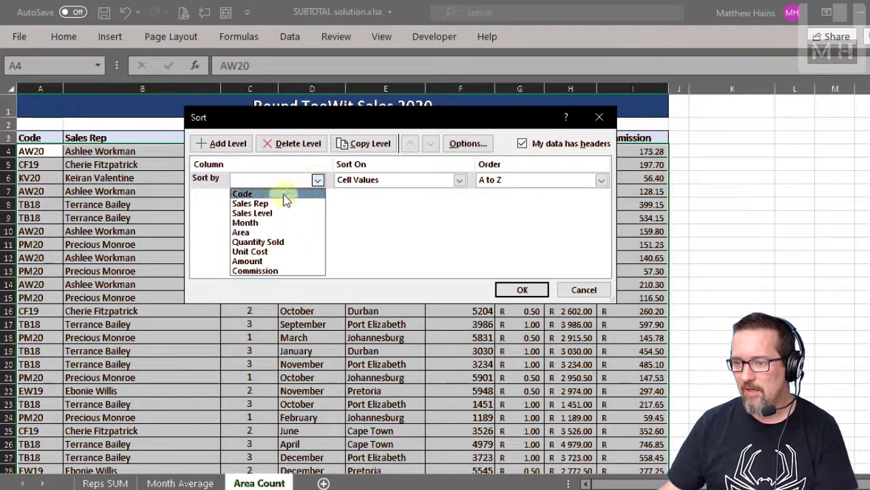
click(255, 232)
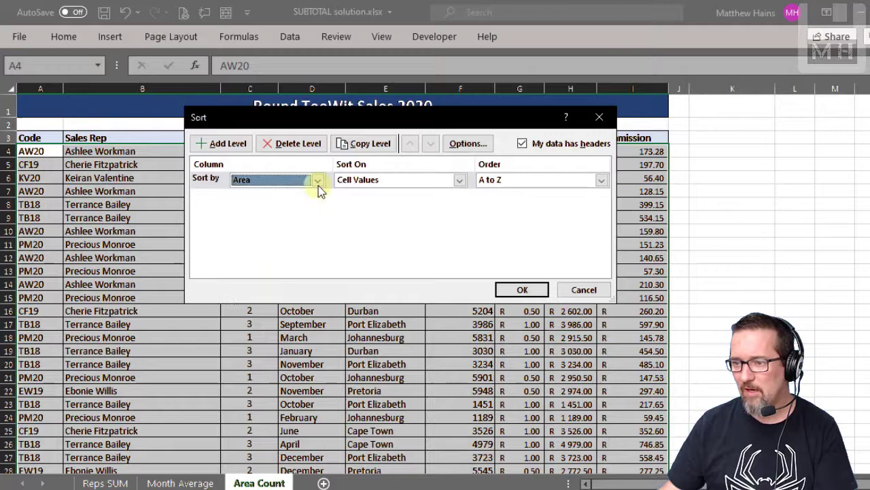
click(522, 289)
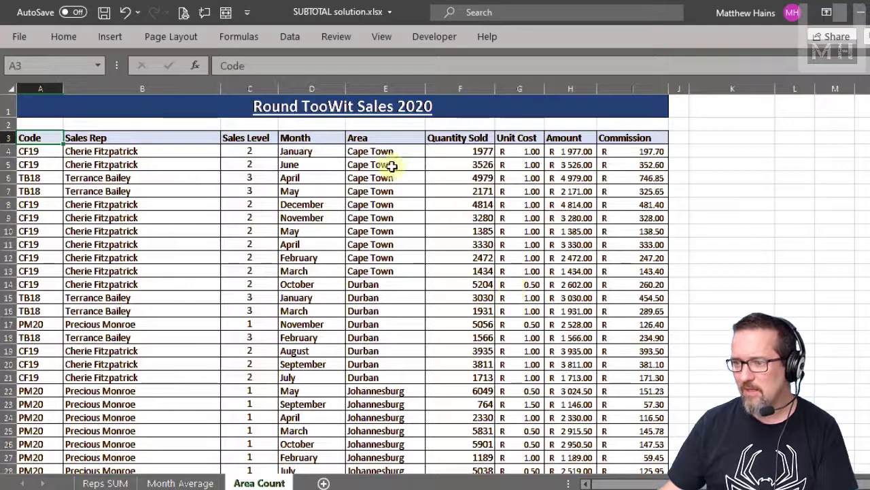
scroll(383, 355, down, 5)
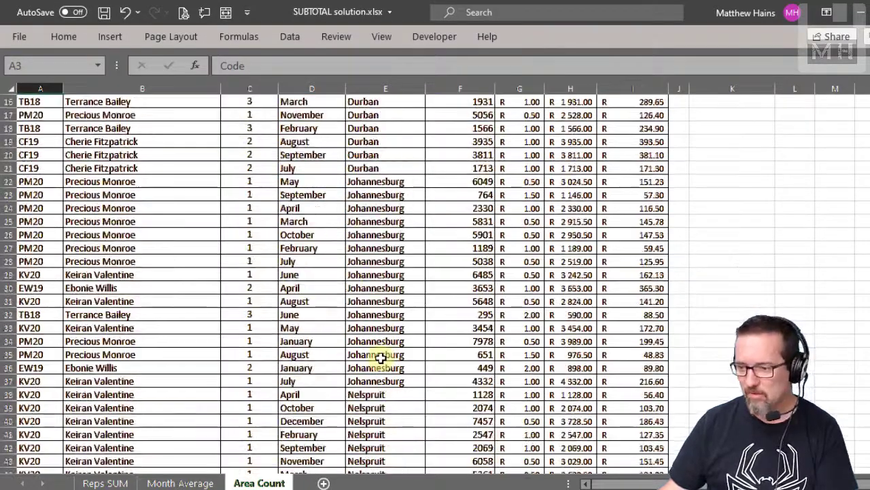
scroll(380, 358, up, 5)
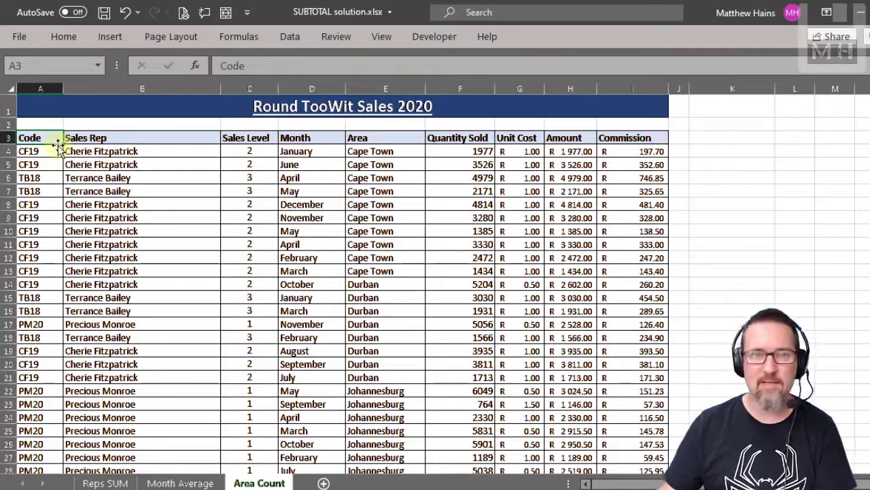
Add subtotals to the sales data that use Count on the Area column at each change in Area, with Commission deselected.
click(291, 36)
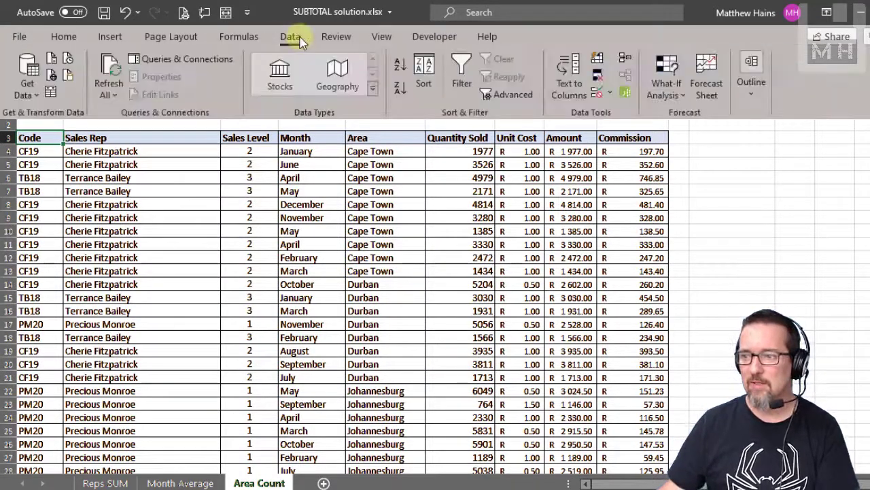
click(765, 102)
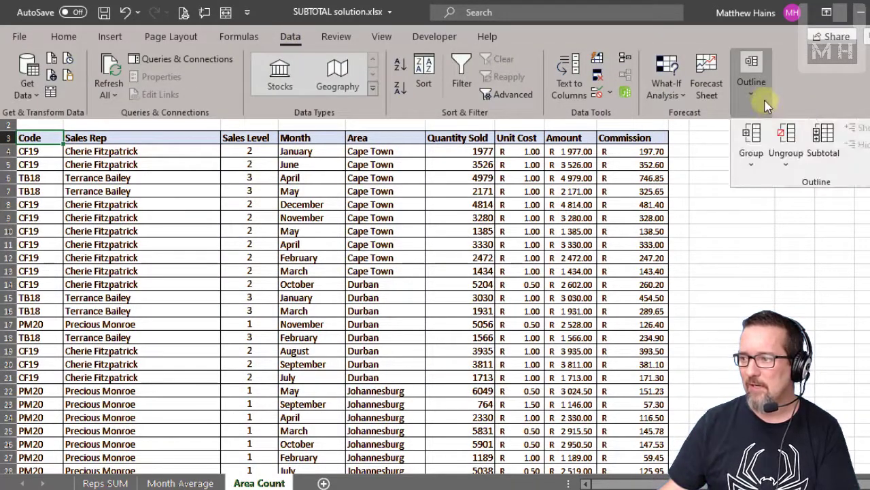
click(827, 138)
click(375, 122)
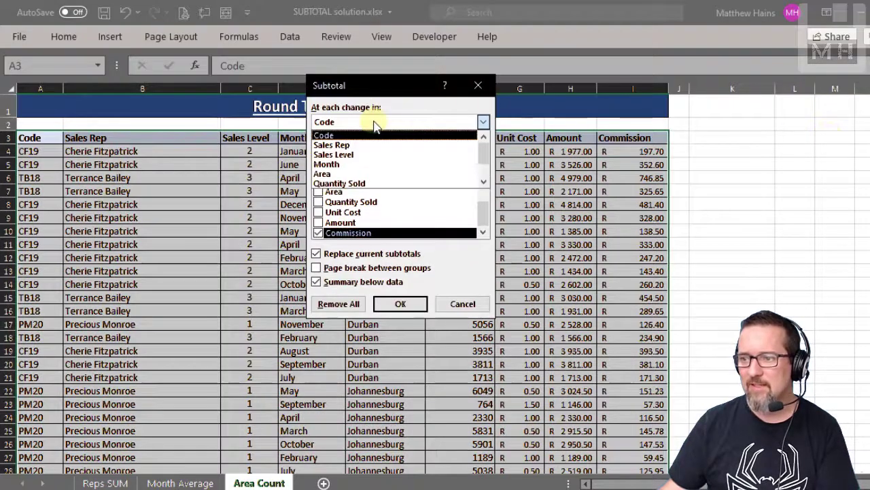
click(346, 174)
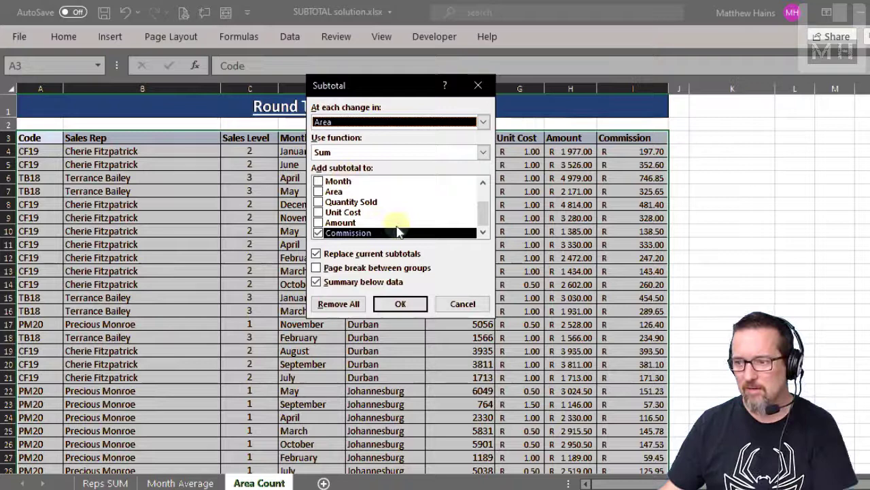
click(317, 233)
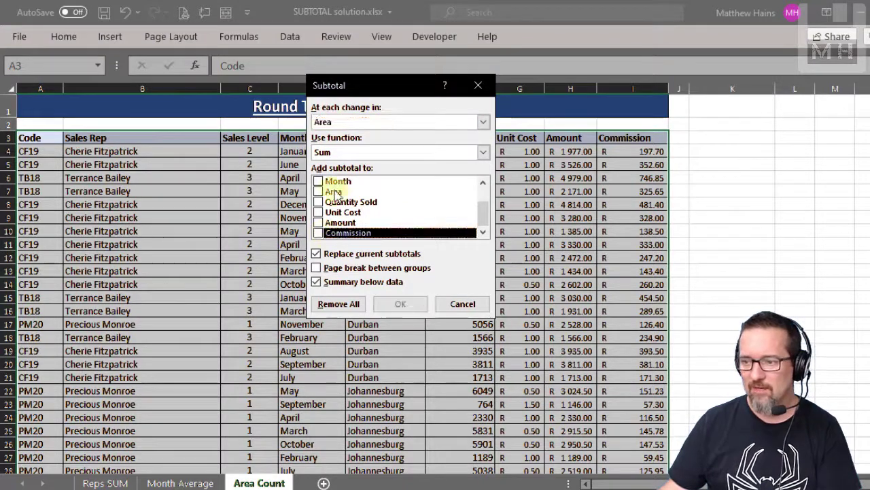
click(343, 152)
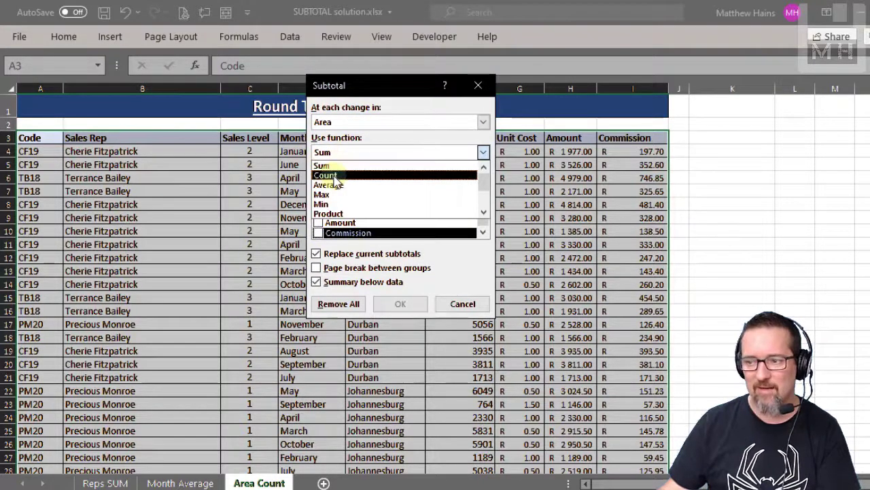
click(334, 175)
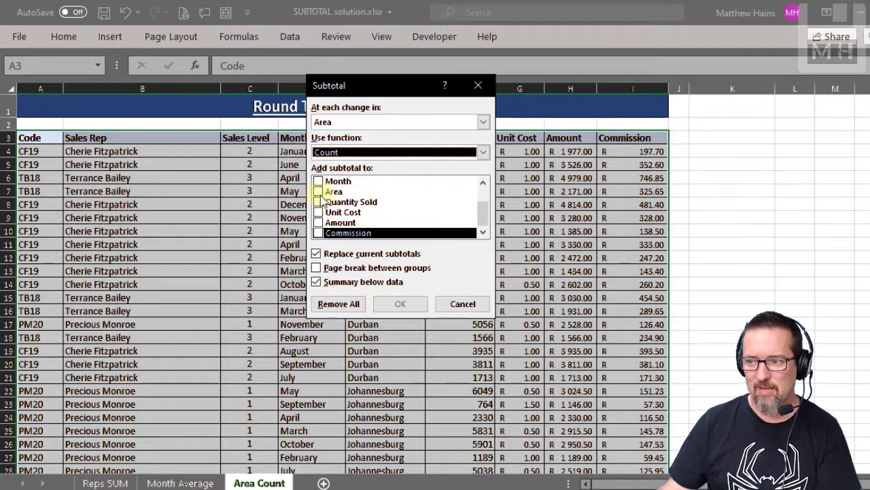
click(318, 192)
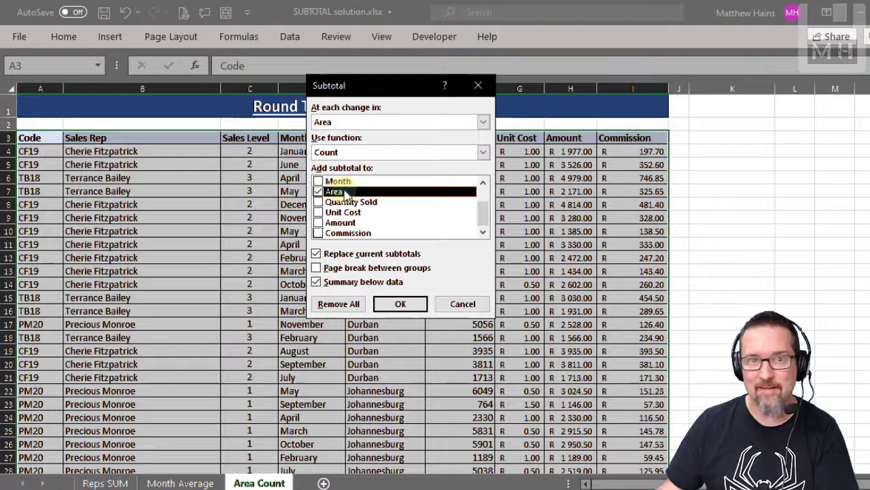
click(408, 309)
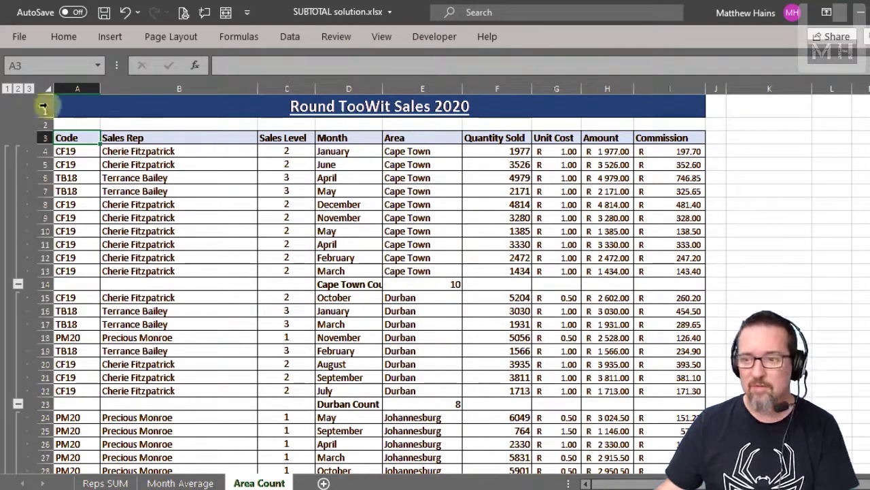
Collapse the Area Count outline to level 2 and widen the Month column to fit the full count labels.
click(17, 88)
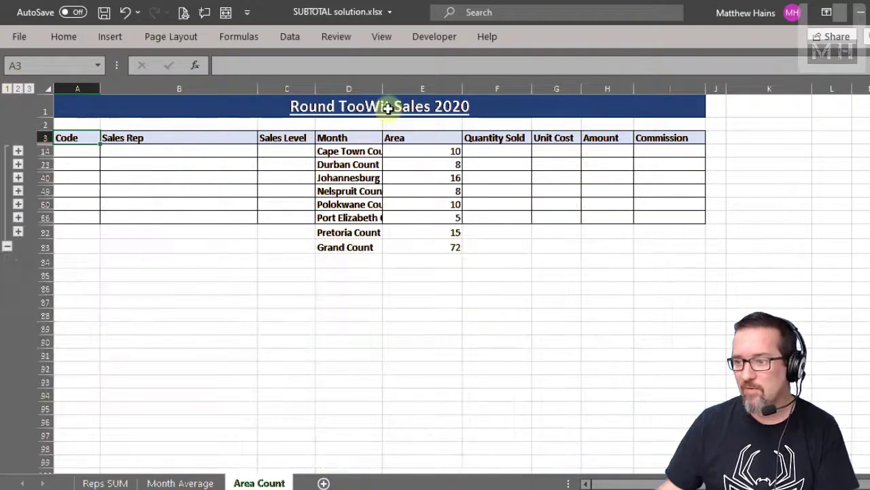
drag(382, 88, 425, 89)
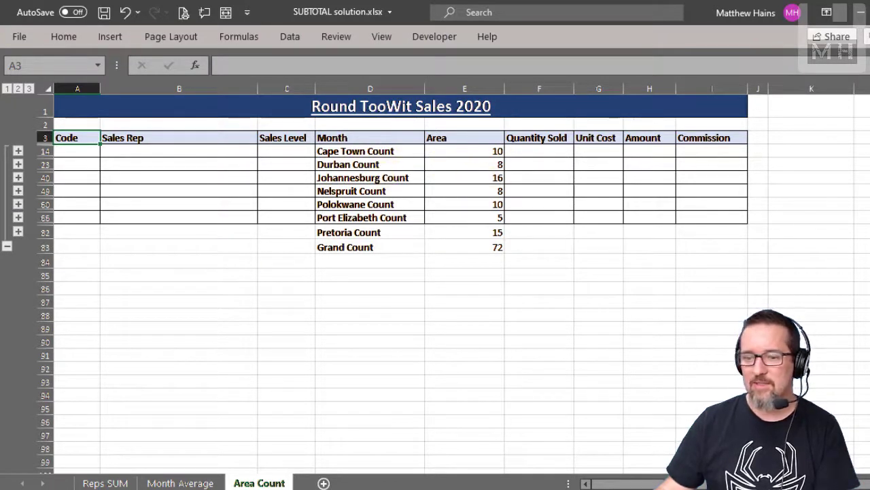
Check the Month Average sheet, collapse the Reps SUM outline to level 2, and return to the Area Count sheet.
click(181, 483)
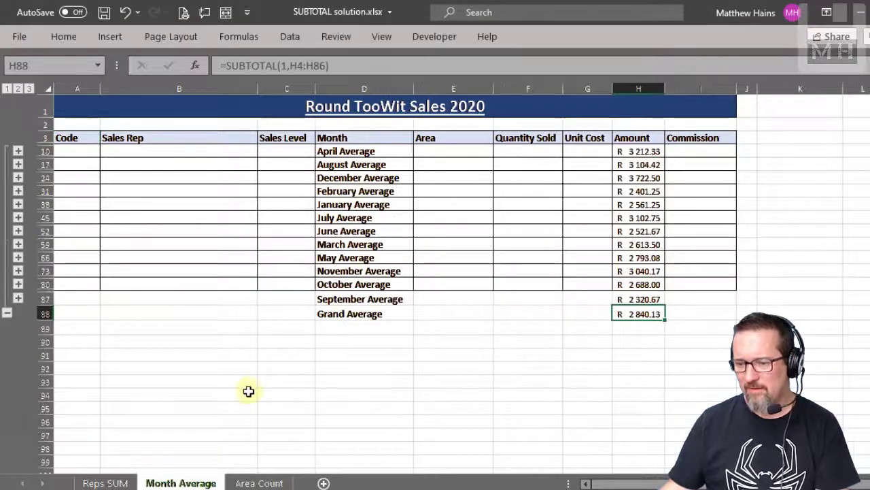
click(109, 483)
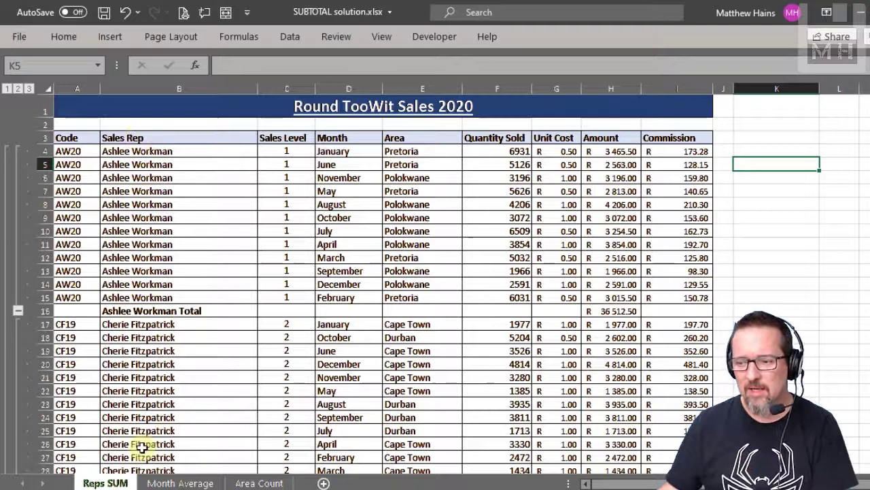
click(170, 483)
click(106, 482)
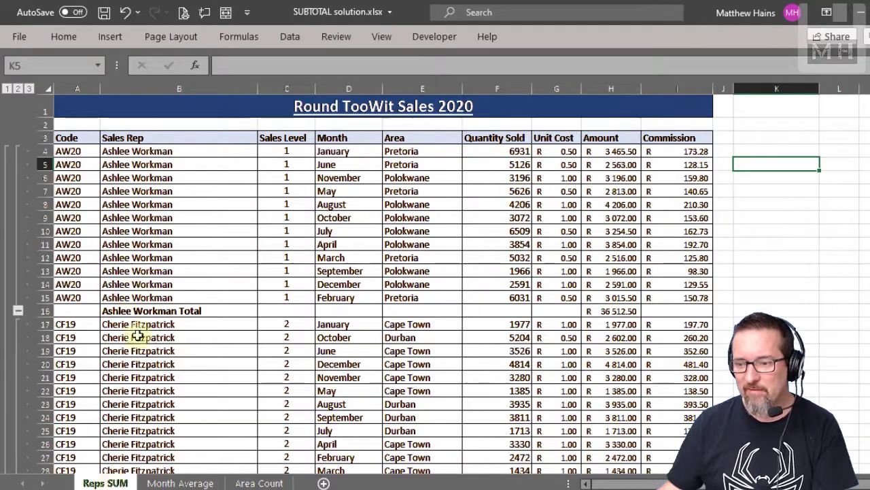
click(18, 88)
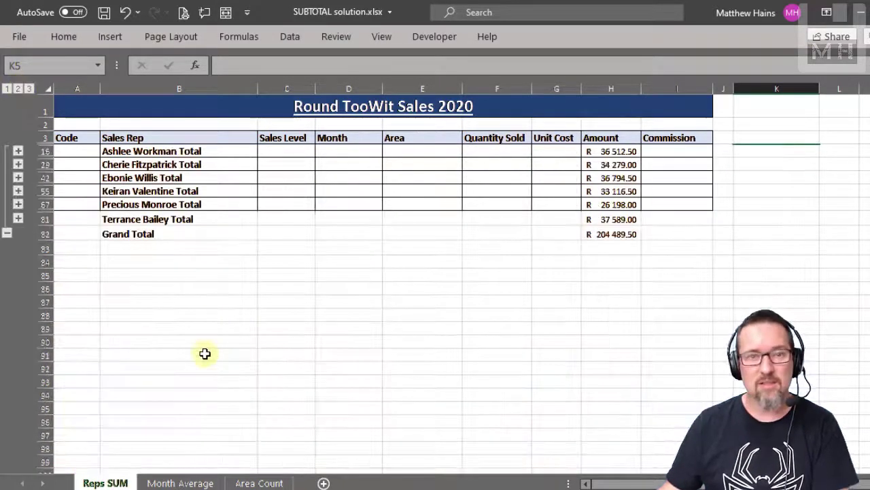
click(258, 482)
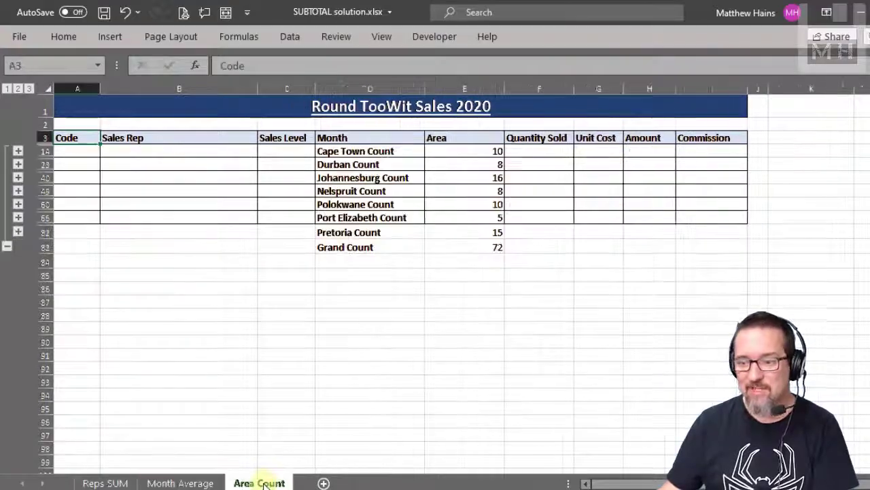